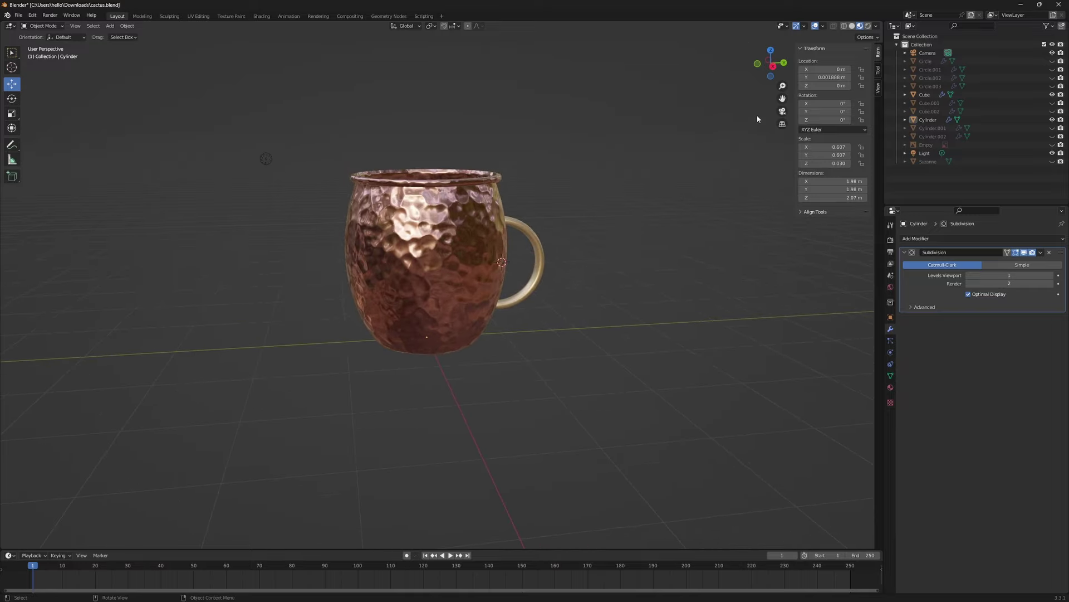
{"action": "scroll", "coordinate": [651, 298], "scroll_direction": "up", "scroll_amount": 2}
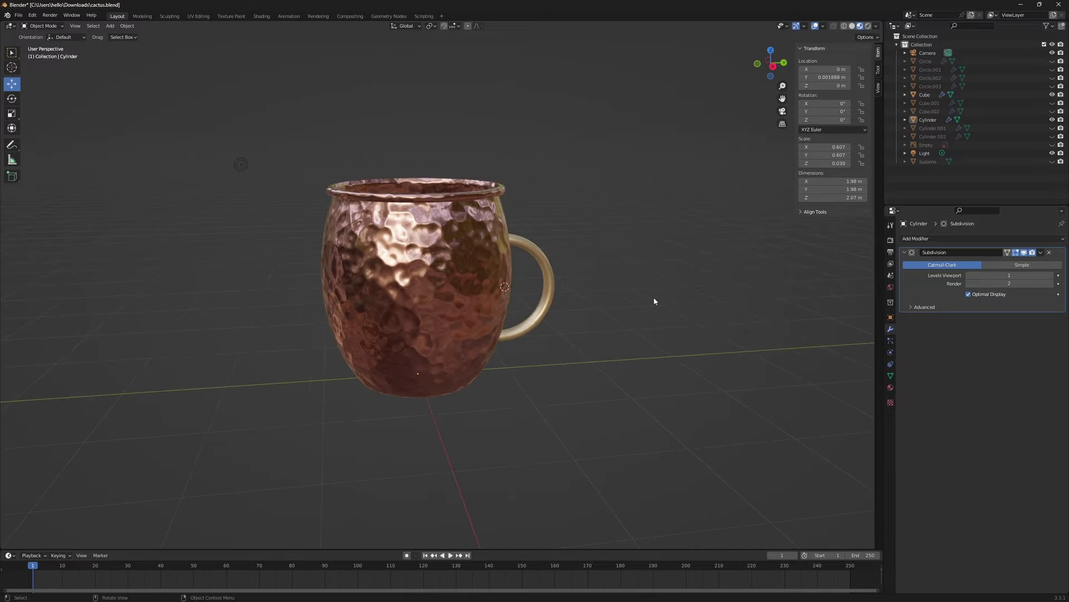
- Apply the Subdivision modifier on the Cylinder mug body
{"action": "left_click", "coordinate": [485, 255]}
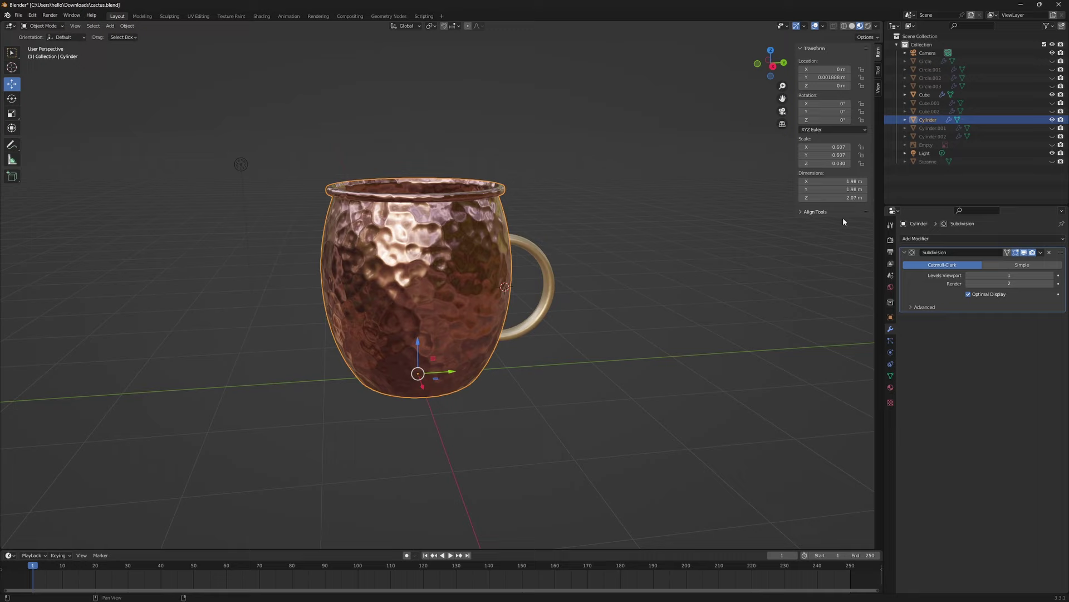
{"action": "left_click", "coordinate": [1037, 253]}
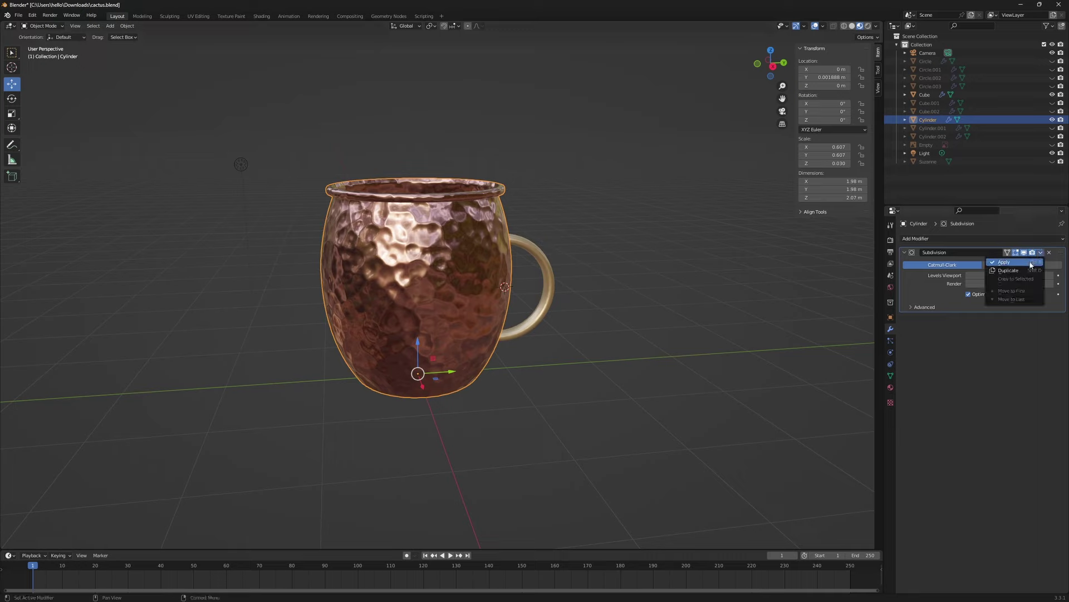
{"action": "left_click", "coordinate": [1029, 262]}
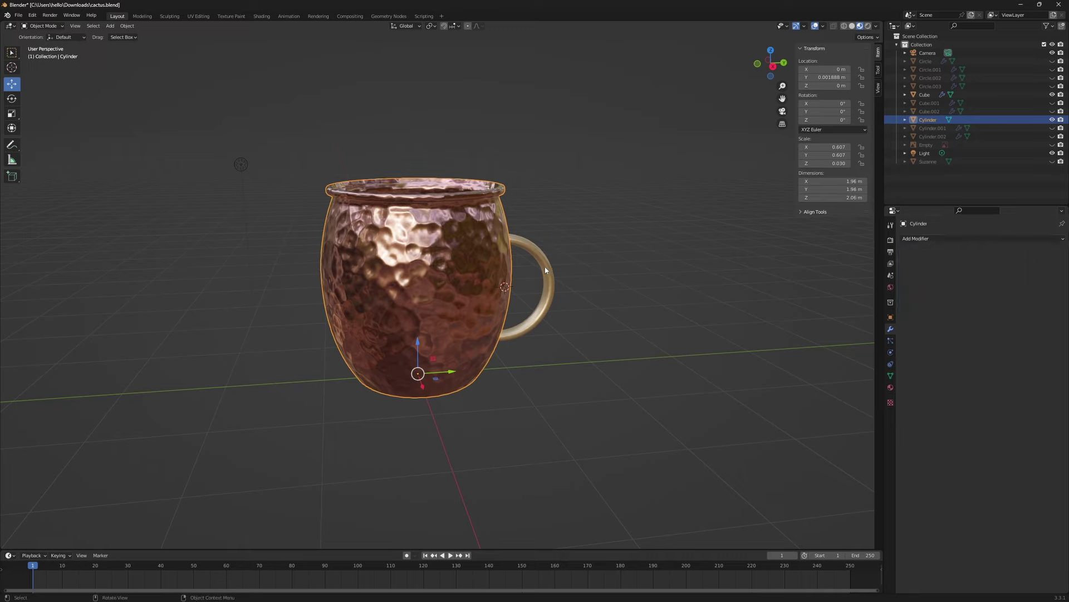
- Apply the Cube handle's Subdivision modifier, then reselect only the Cylinder
{"action": "left_click", "coordinate": [545, 271]}
{"action": "left_click", "coordinate": [1040, 252]}
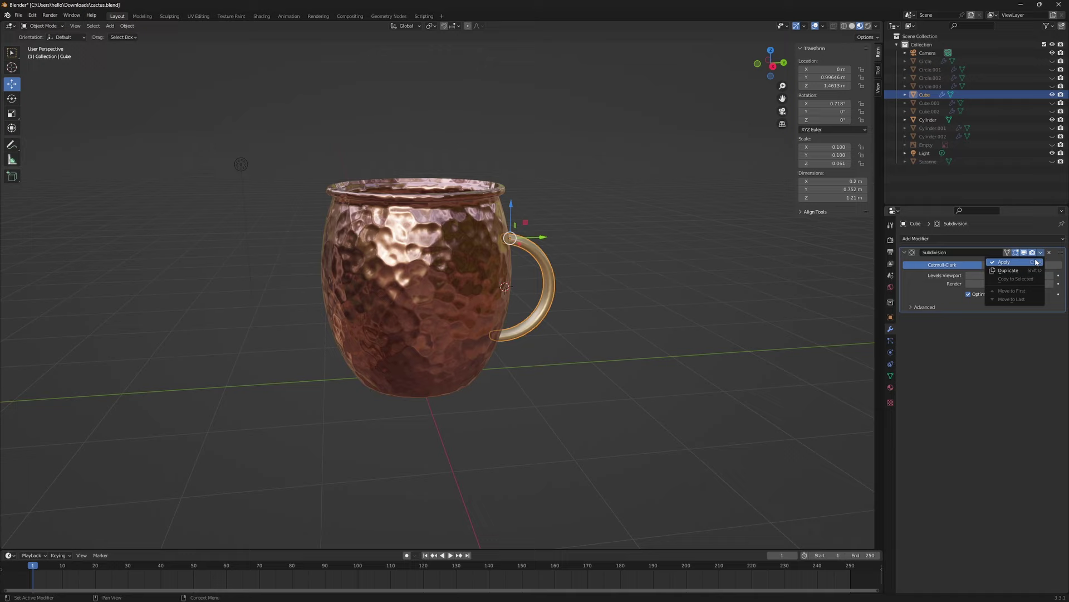
{"action": "left_click", "coordinate": [1036, 261]}
{"action": "left_click", "coordinate": [664, 305]}
{"action": "left_click_drag", "start_coordinate": [655, 341], "coordinate": [368, 196]}
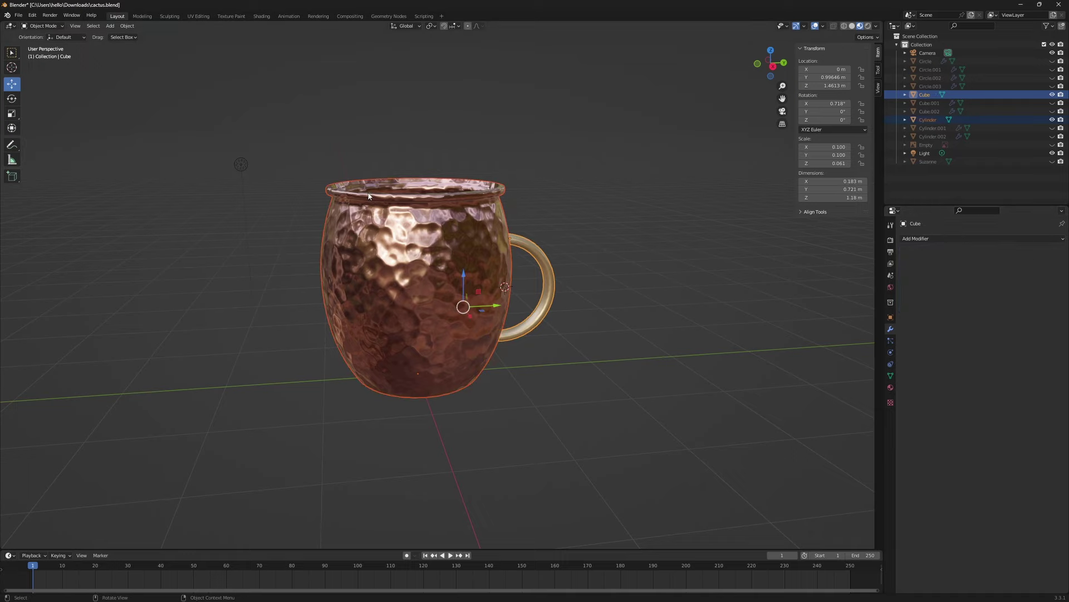
{"action": "left_click", "coordinate": [434, 145]}
{"action": "left_click", "coordinate": [431, 221]}
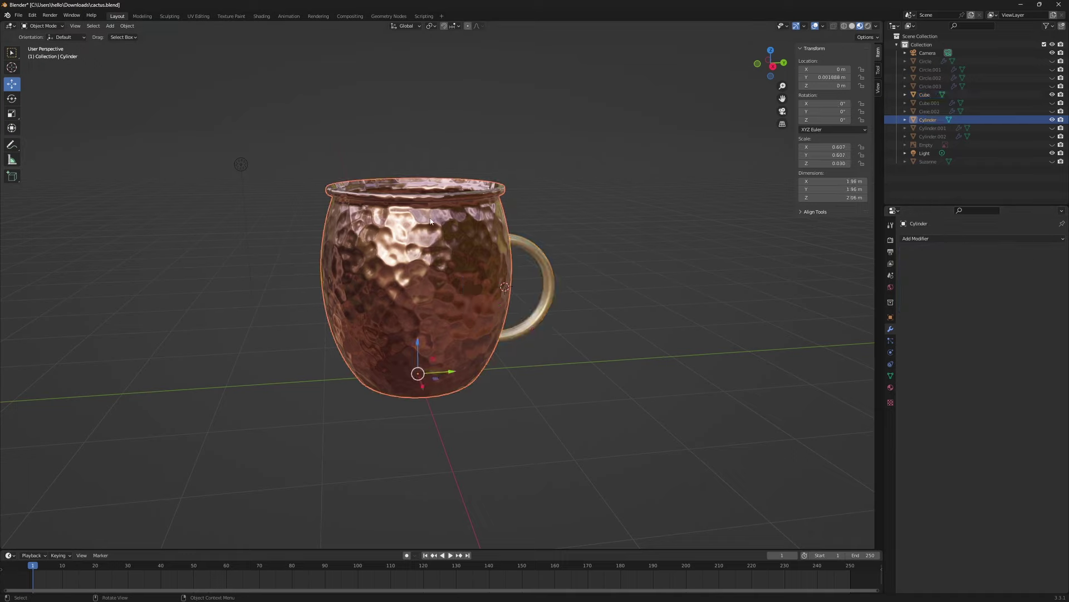
- In the UV Editing workspace, select the whole mug body and view its underside
{"action": "left_click", "coordinate": [197, 17]}
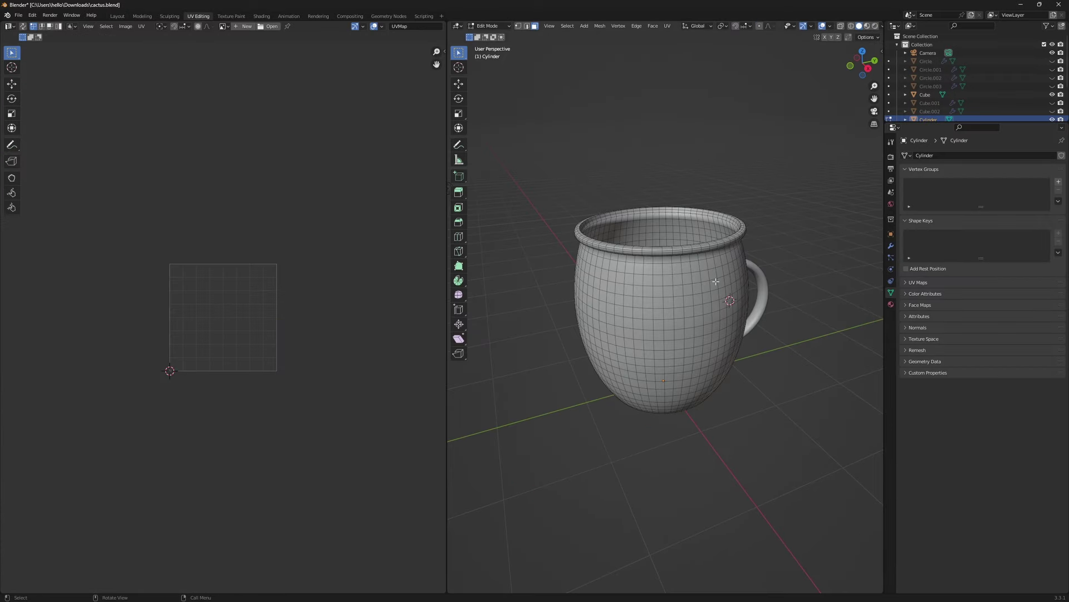
{"action": "key", "text": "a"}
{"action": "middle_click_drag", "start_coordinate": [715, 282], "coordinate": [698, 210]}
{"action": "left_click_drag", "start_coordinate": [874, 98], "coordinate": [830, 81]}
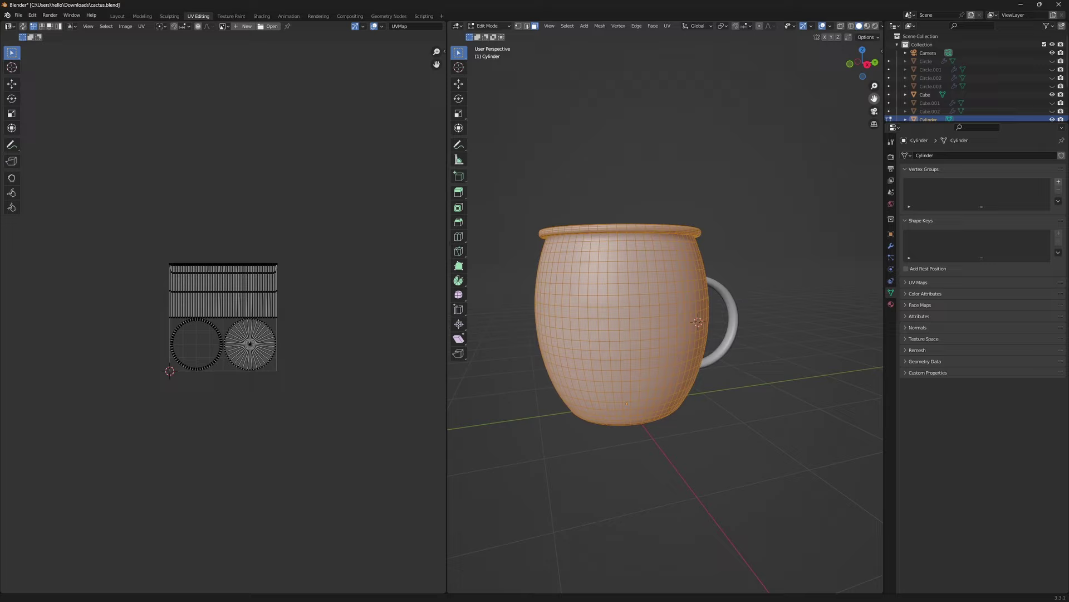
{"action": "scroll", "coordinate": [568, 334], "scroll_direction": "up", "scroll_amount": 2}
{"action": "scroll", "coordinate": [612, 423], "scroll_direction": "down", "scroll_amount": 2}
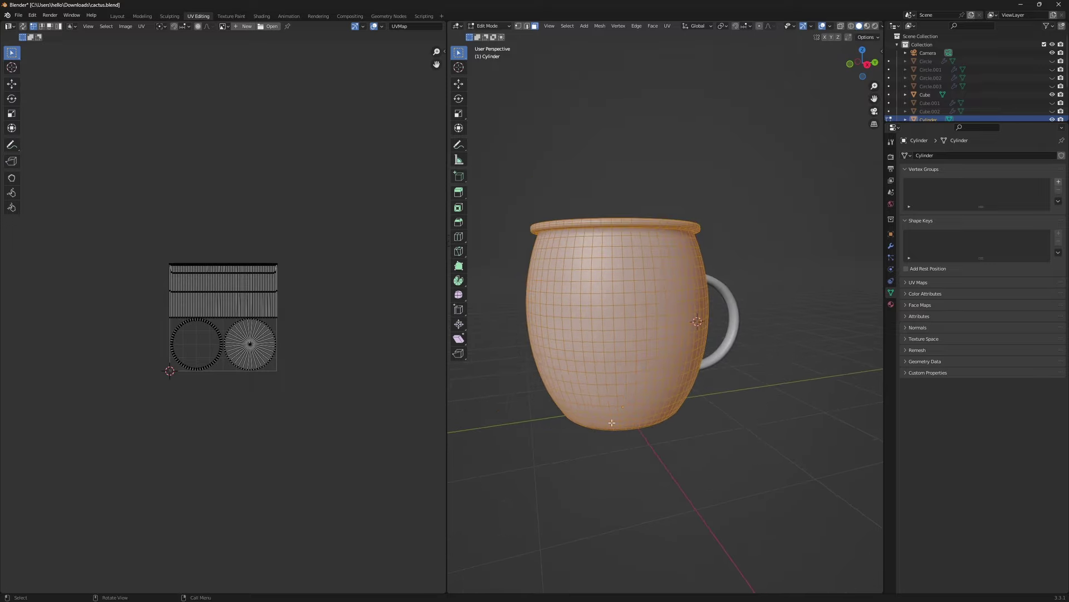
{"action": "middle_click_drag", "start_coordinate": [611, 423], "coordinate": [612, 490]}
- Inspect the existing UVs of several bottom-cap and side faces
{"action": "left_click", "coordinate": [612, 491]}
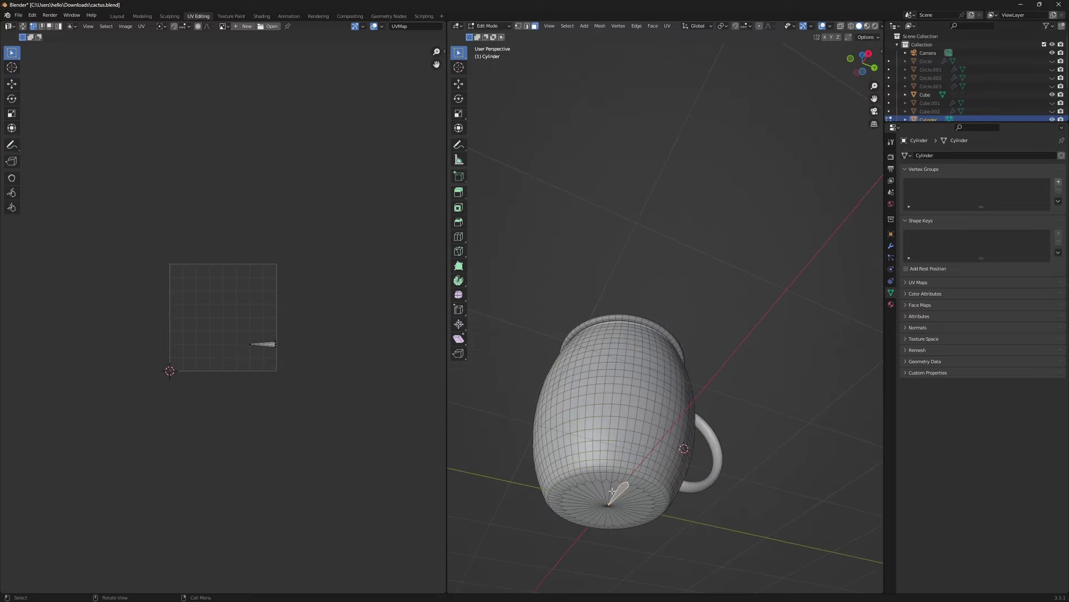
{"action": "left_click", "coordinate": [611, 492]}
{"action": "left_click", "coordinate": [597, 499]}
{"action": "left_click", "coordinate": [602, 501]}
{"action": "left_click", "coordinate": [619, 509]}
{"action": "left_click", "coordinate": [601, 465]}
{"action": "left_click", "coordinate": [627, 389]}
{"action": "middle_click_drag", "start_coordinate": [589, 370], "coordinate": [649, 393]}
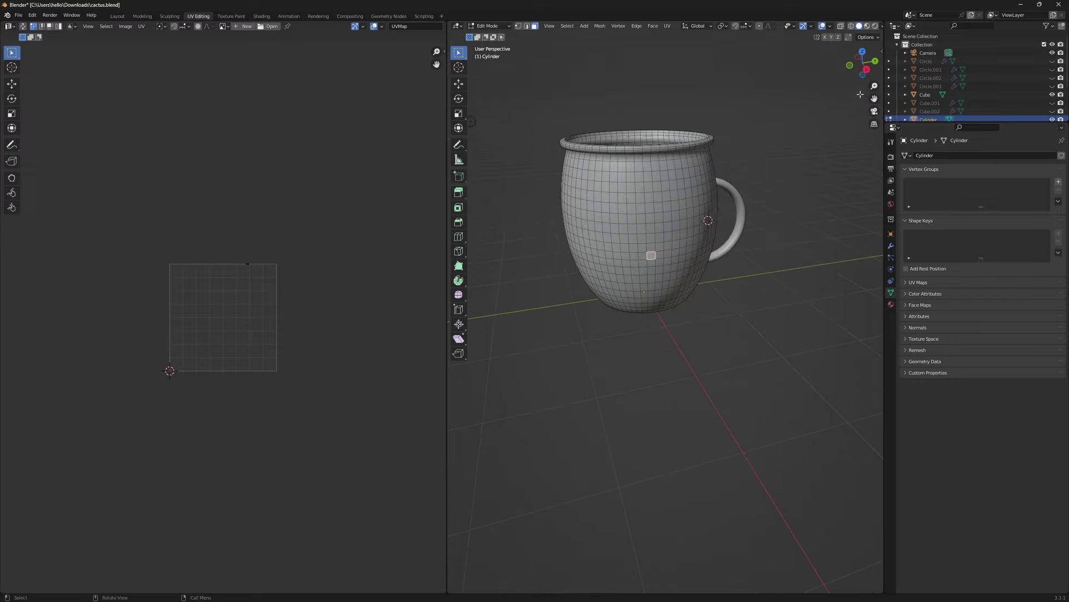
{"action": "middle_click_drag", "start_coordinate": [813, 179], "coordinate": [733, 219]}
- Unwrap the entire mug body with Smart UV Project at island margin 0.020
{"action": "key", "text": "a"}
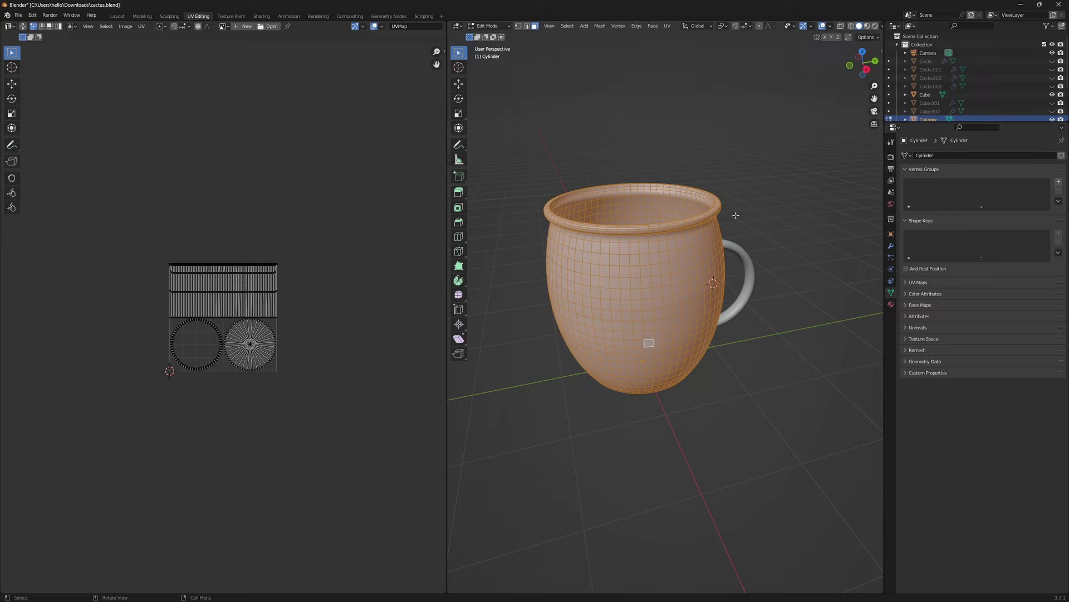
{"action": "key", "text": "u"}
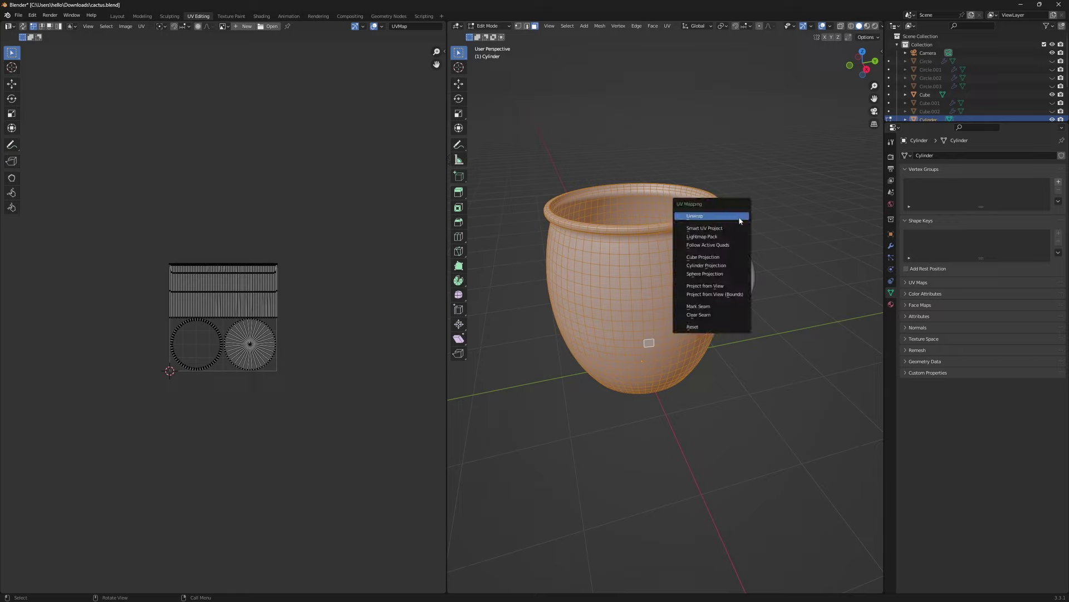
{"action": "left_click", "coordinate": [743, 228]}
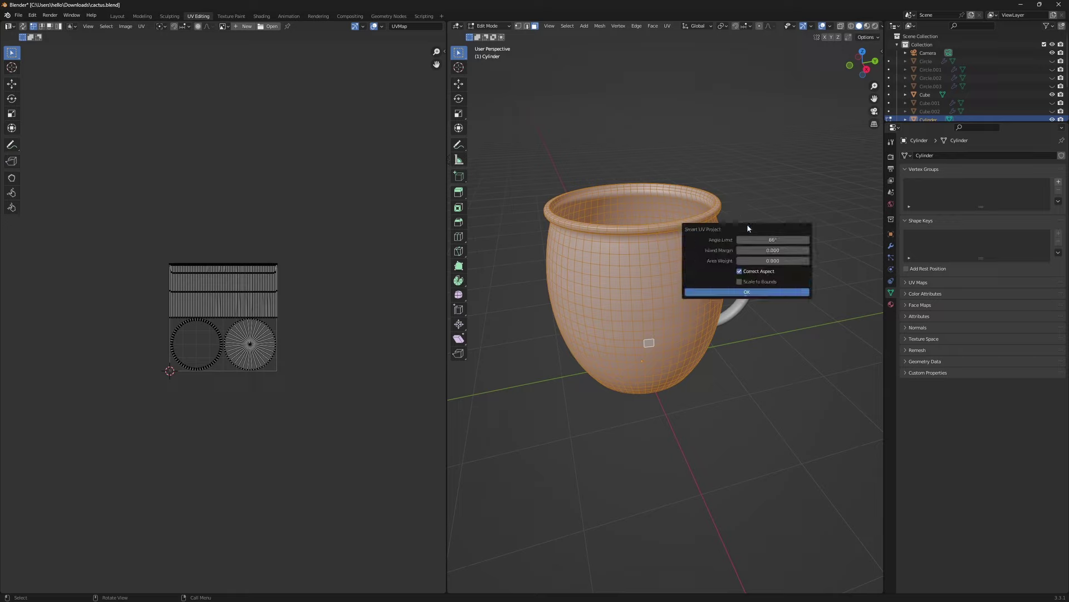
{"action": "left_click", "coordinate": [807, 252]}
{"action": "left_click", "coordinate": [807, 252]}
{"action": "left_click", "coordinate": [757, 293]}
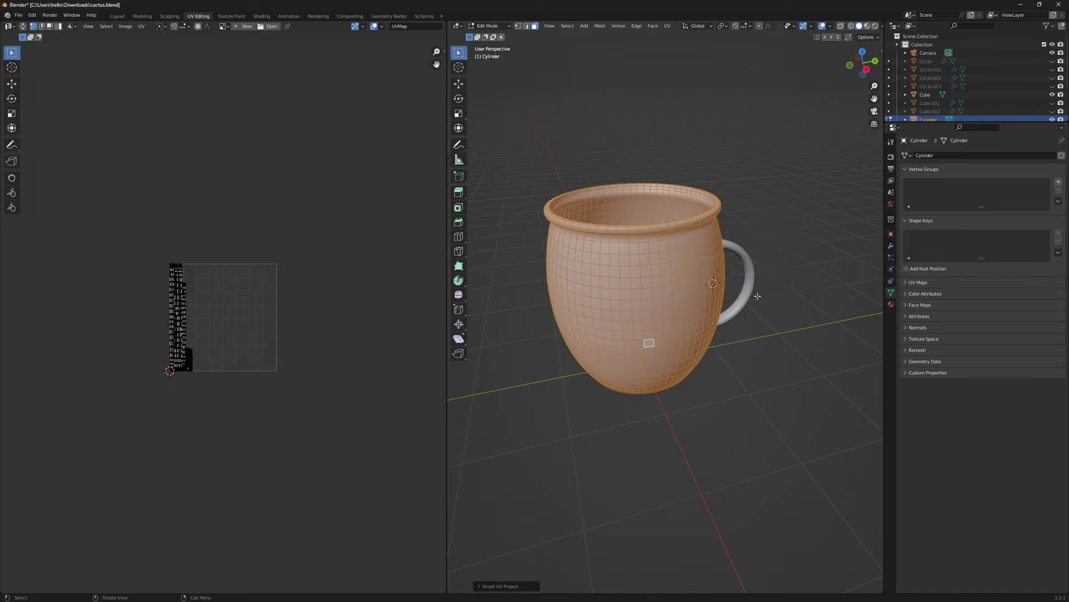
{"action": "middle_click_drag", "start_coordinate": [782, 289], "coordinate": [783, 285]}
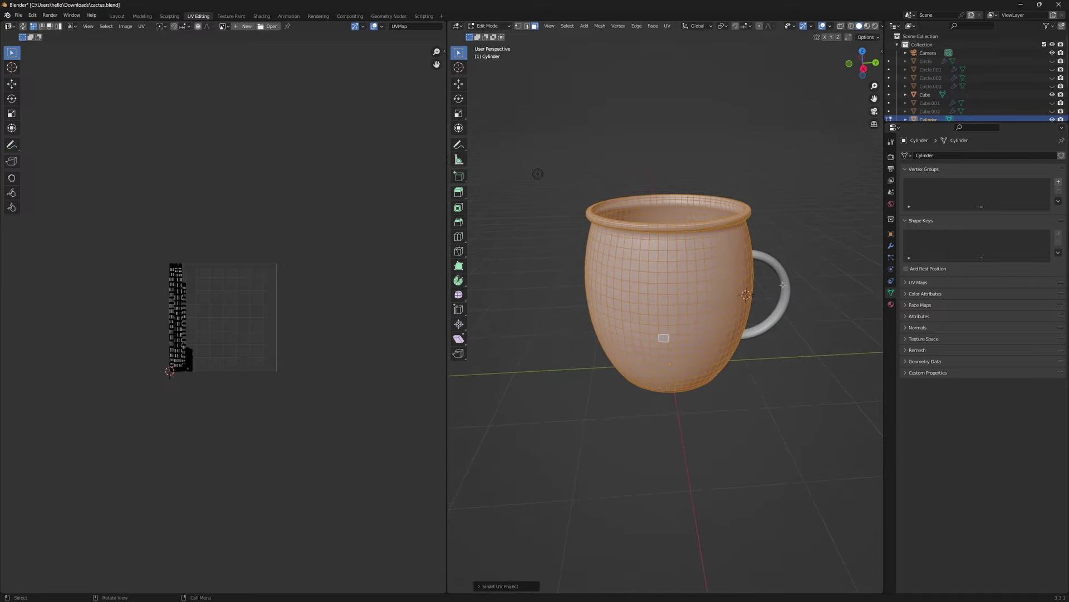
- Unwrap the whole Cube handle with Smart UV Project in Edit Mode
{"action": "key", "text": "ctrl+Tab"}
{"action": "left_click", "coordinate": [734, 286]}
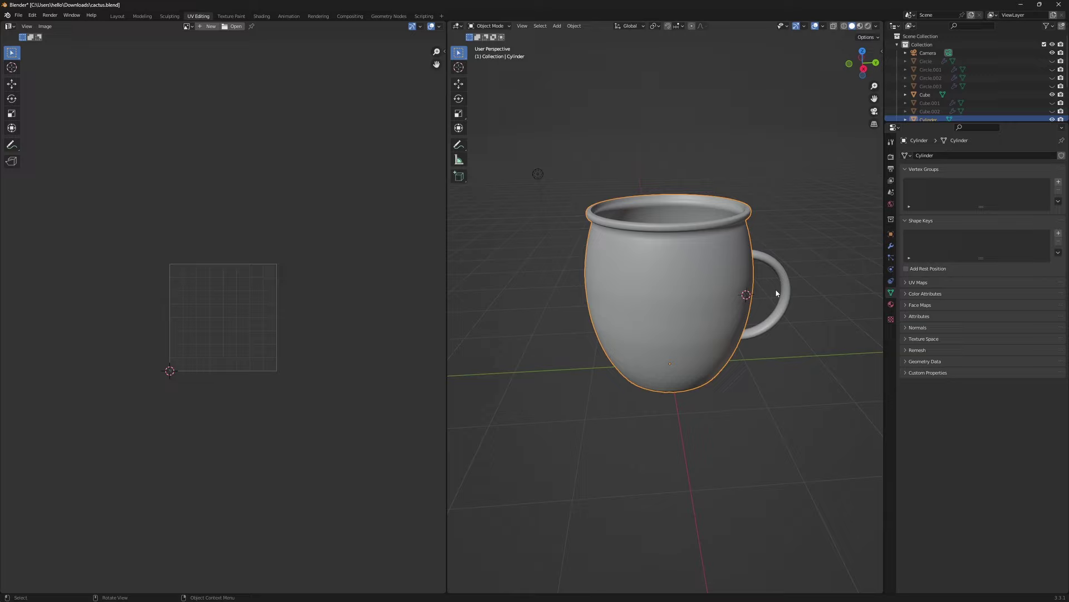
{"action": "left_click", "coordinate": [785, 294]}
{"action": "key", "text": "ctrl+Tab"}
{"action": "left_click", "coordinate": [850, 292]}
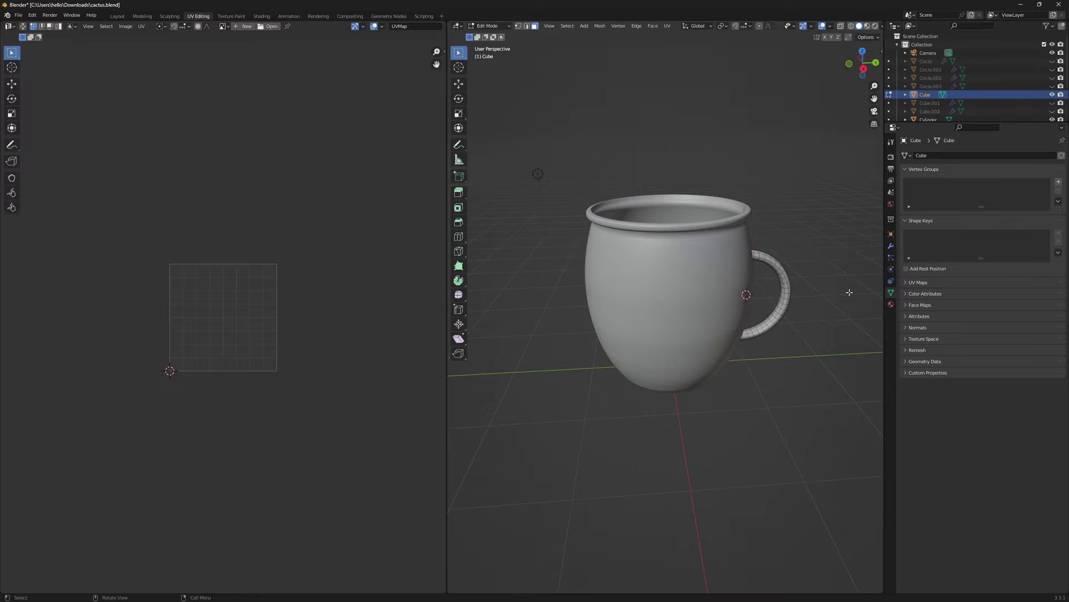
{"action": "key", "text": "a"}
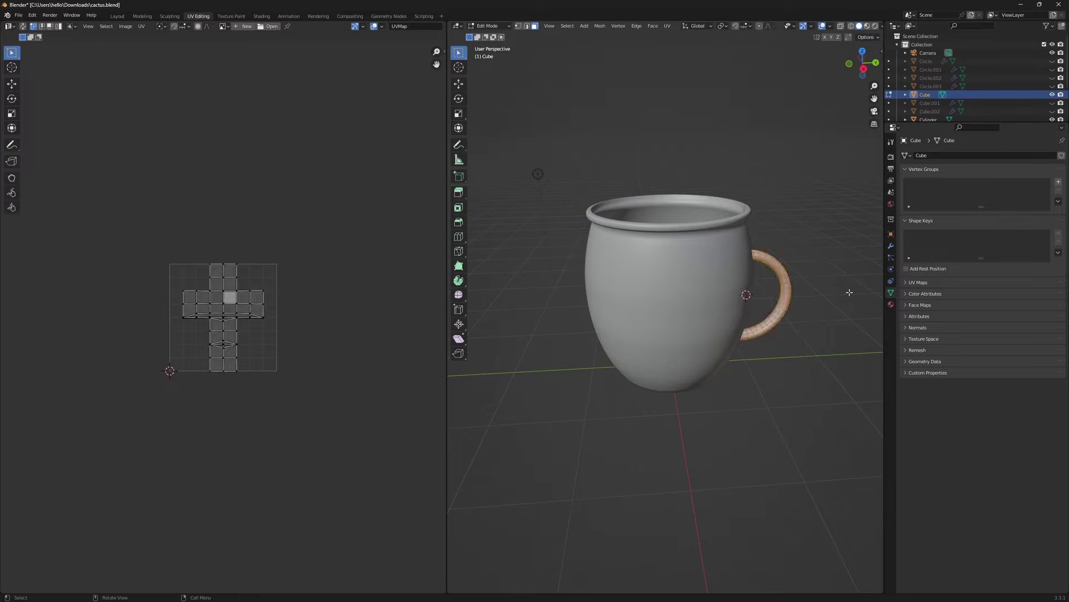
{"action": "key", "text": "u"}
{"action": "left_click", "coordinate": [851, 294]}
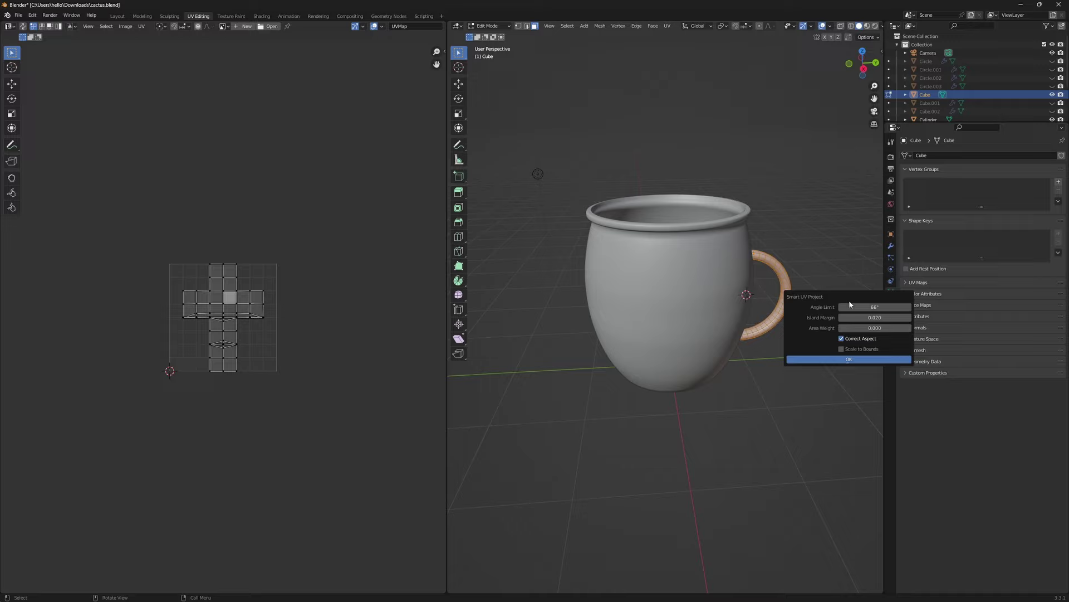
{"action": "left_click", "coordinate": [850, 360]}
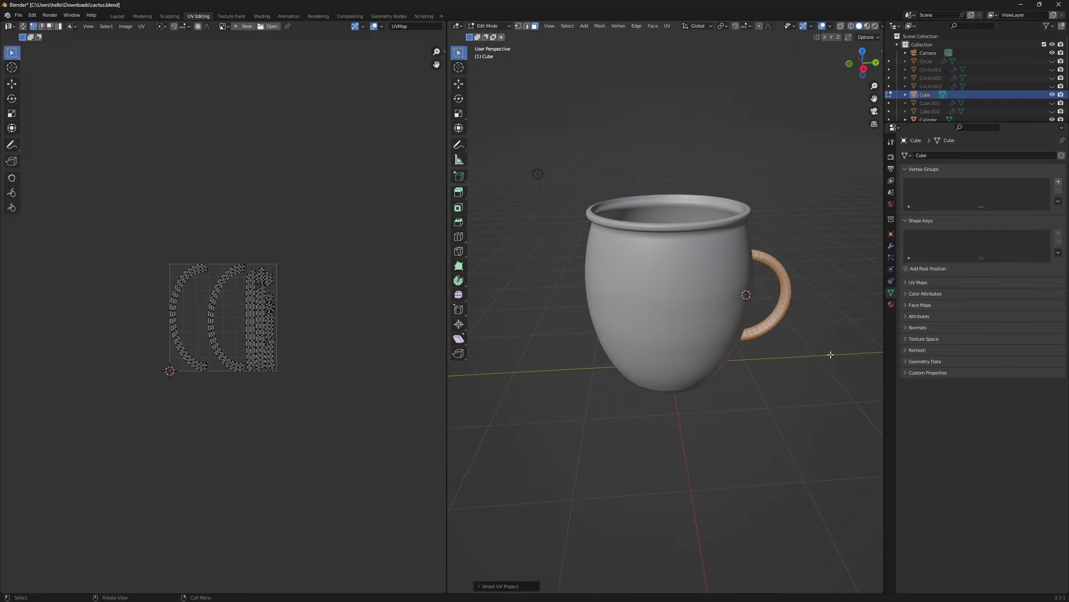
- Back in Object Mode, box-select both mug pieces and apply a Shade option
{"action": "key", "text": "alt+a"}
{"action": "key", "text": "ctrl+Tab"}
{"action": "left_click", "coordinate": [752, 352]}
{"action": "key", "text": "alt+a"}
{"action": "key", "text": "b"}
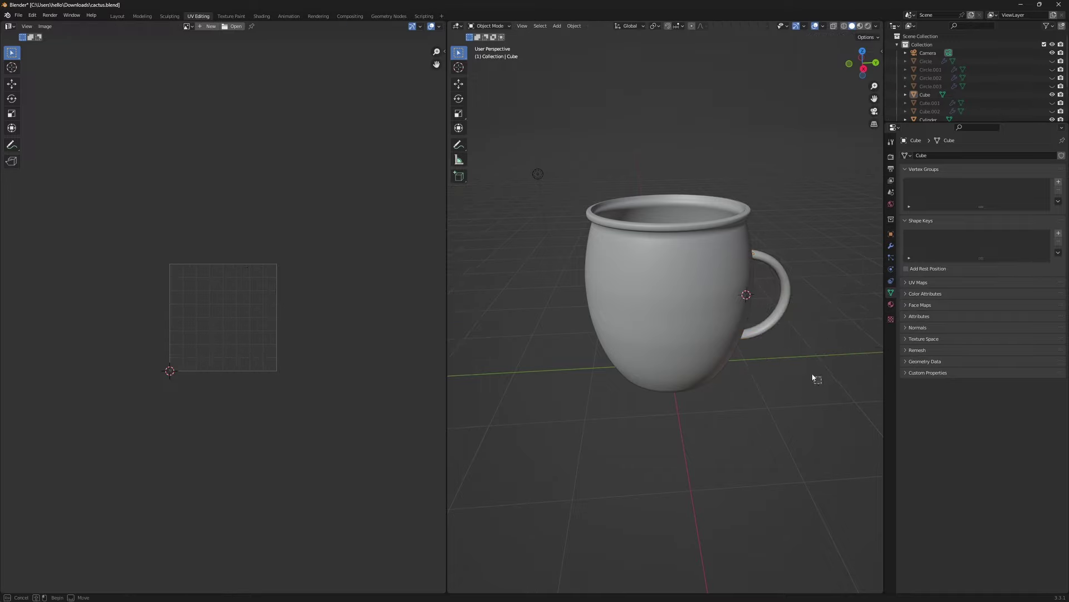
{"action": "left_click_drag", "start_coordinate": [814, 378], "coordinate": [696, 255]}
{"action": "right_click", "coordinate": [696, 255]}
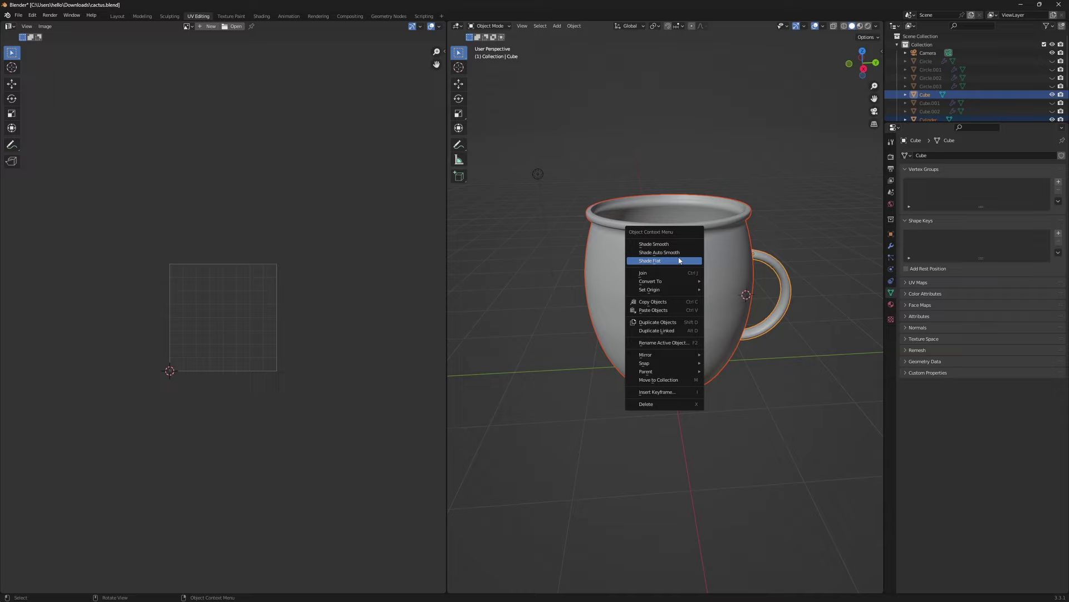
{"action": "left_click", "coordinate": [679, 275]}
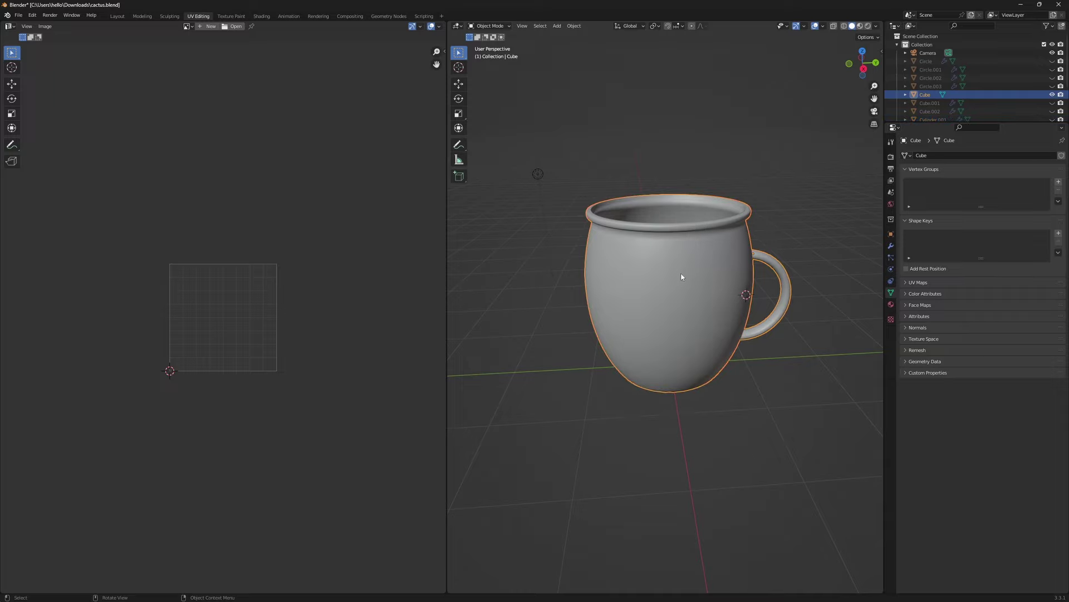
- In Edit Mode, select all and re-unwrap the mug with Smart UV Project defaults
{"action": "key", "text": "ctrl+Tab"}
{"action": "left_click", "coordinate": [731, 278]}
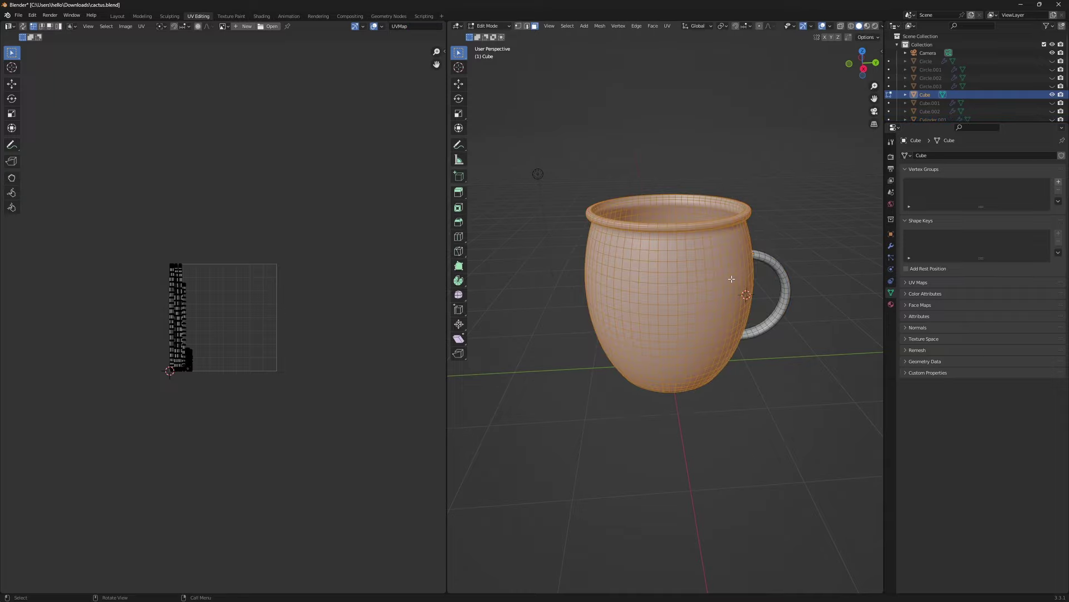
{"action": "key", "text": "a"}
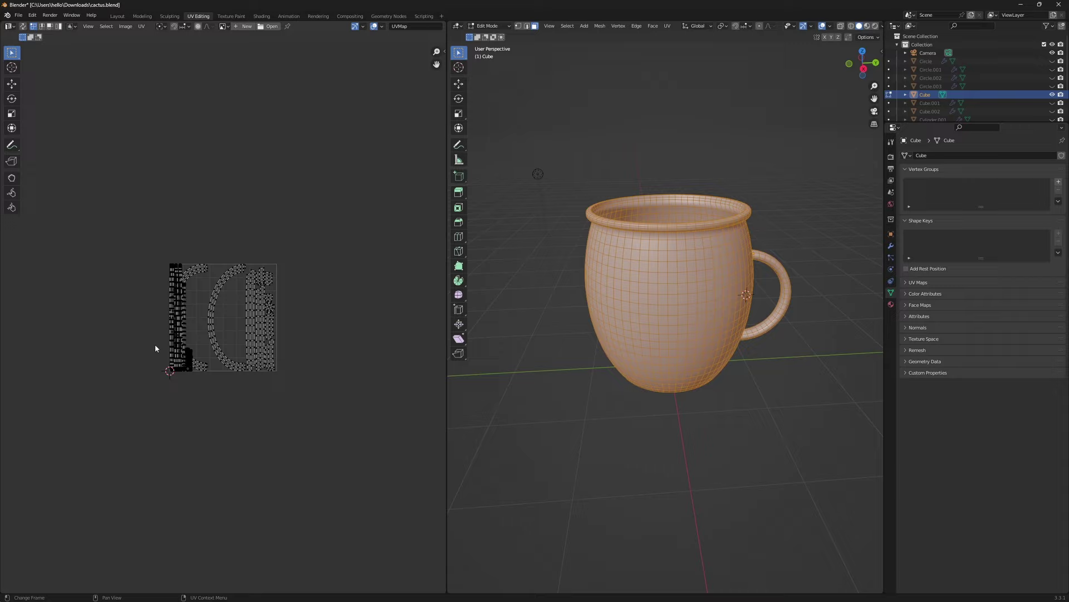
{"action": "scroll", "coordinate": [162, 351], "scroll_direction": "up", "scroll_amount": 10}
{"action": "scroll", "coordinate": [128, 362], "scroll_direction": "down", "scroll_amount": 3}
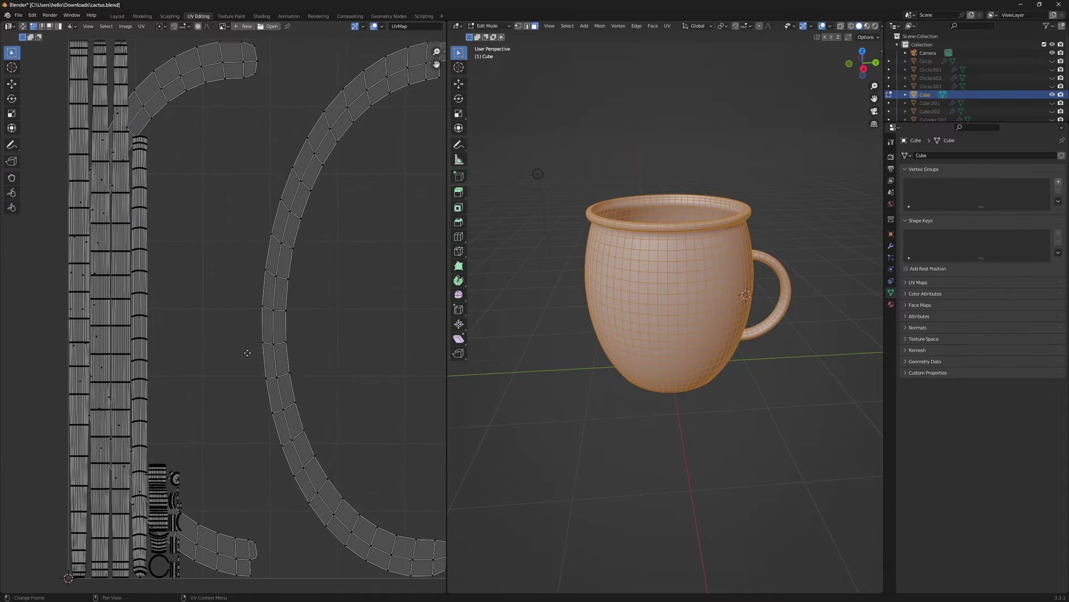
{"action": "scroll", "coordinate": [228, 312], "scroll_direction": "down", "scroll_amount": 5}
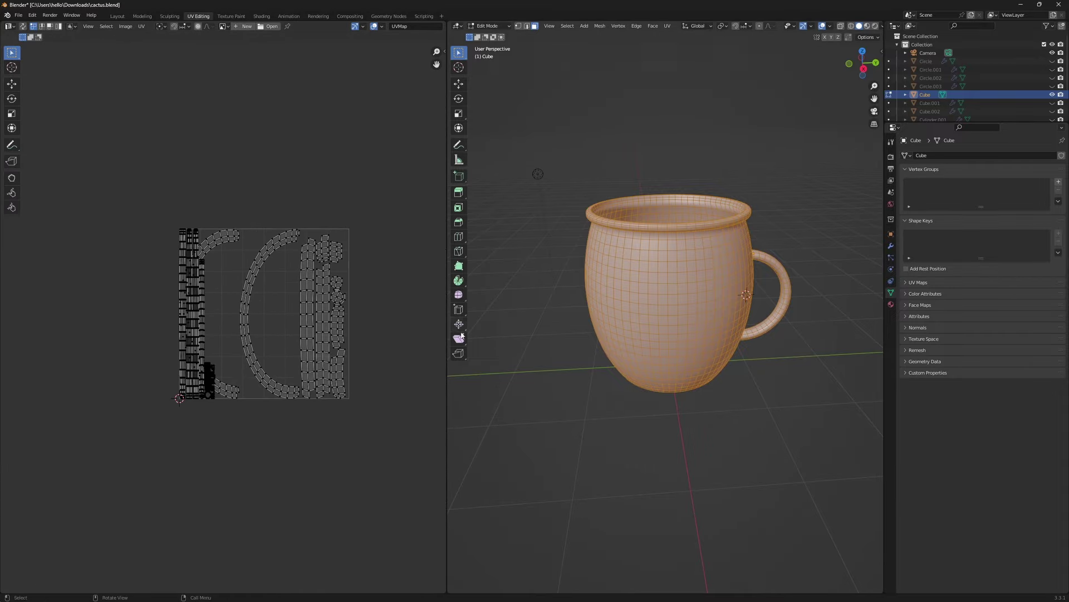
{"action": "scroll", "coordinate": [724, 325], "scroll_direction": "up", "scroll_amount": 1}
{"action": "key", "text": "u"}
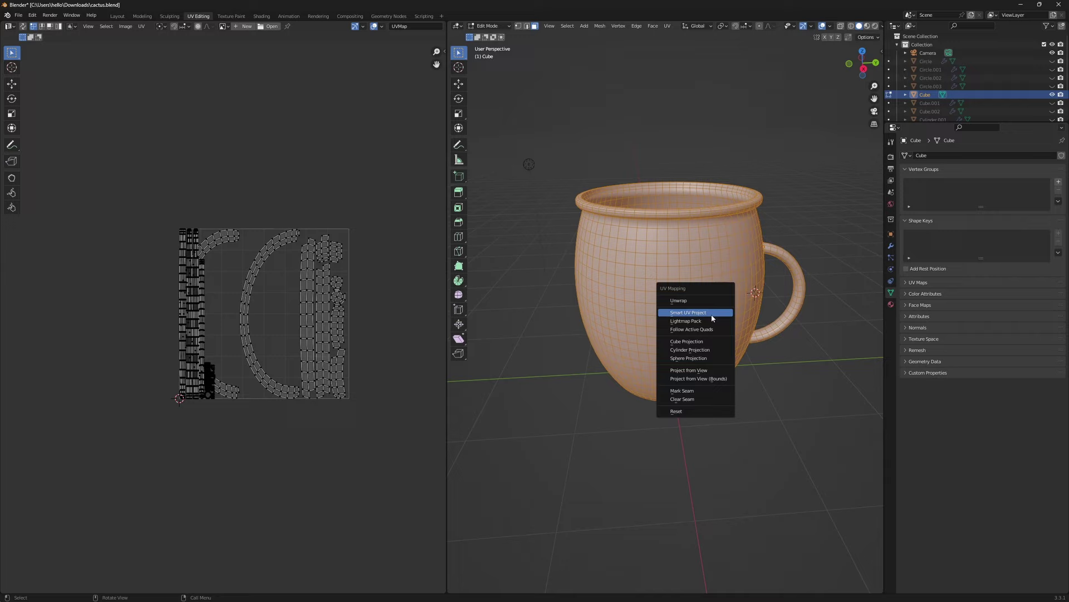
{"action": "left_click", "coordinate": [708, 316]}
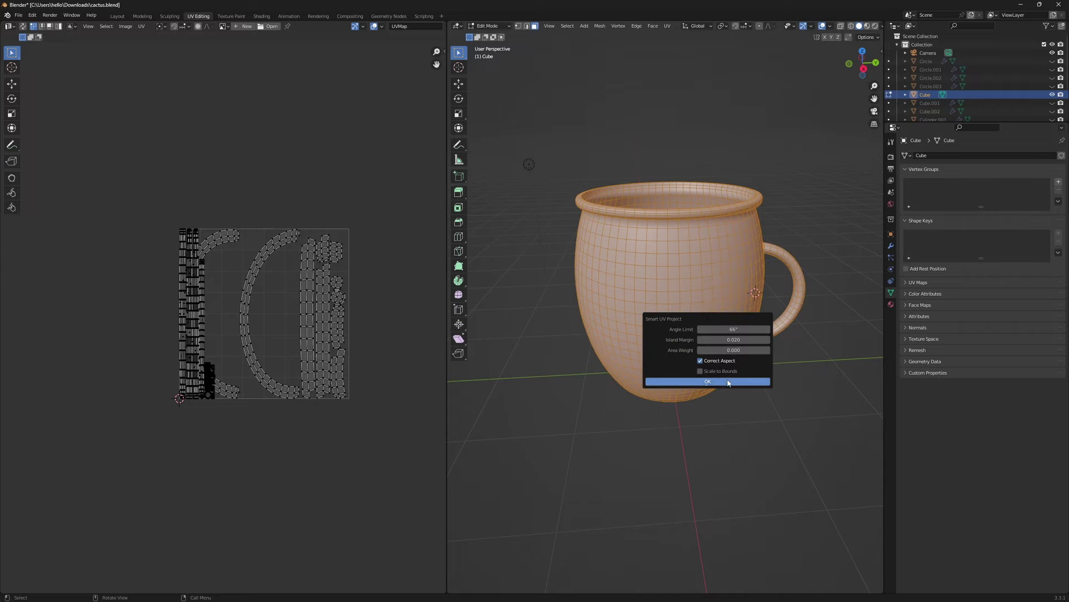
{"action": "left_click", "coordinate": [729, 382]}
{"action": "scroll", "coordinate": [277, 401], "scroll_direction": "up", "scroll_amount": 5}
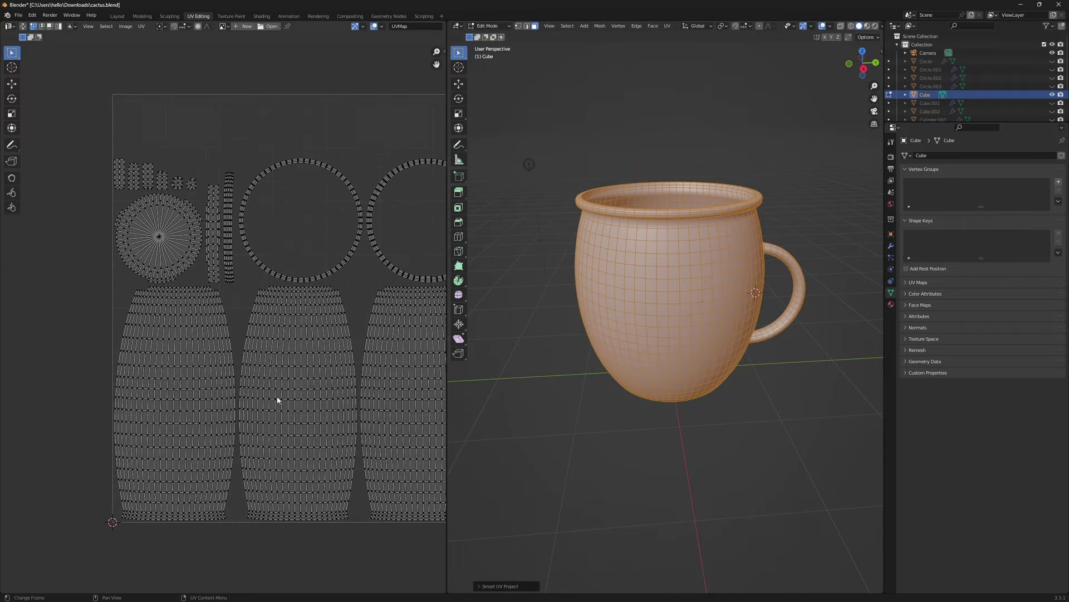
{"action": "scroll", "coordinate": [325, 238], "scroll_direction": "down", "scroll_amount": 4}
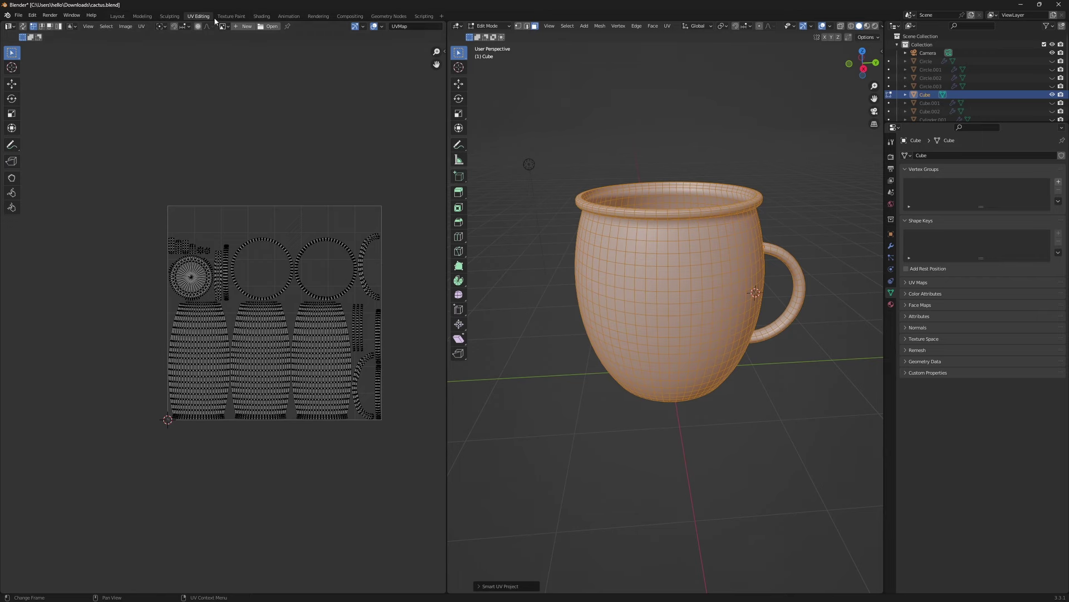
- In the Shading workspace, drag Metallic to 0.000 on Hammered_Copper and Material.002
{"action": "left_click", "coordinate": [262, 16]}
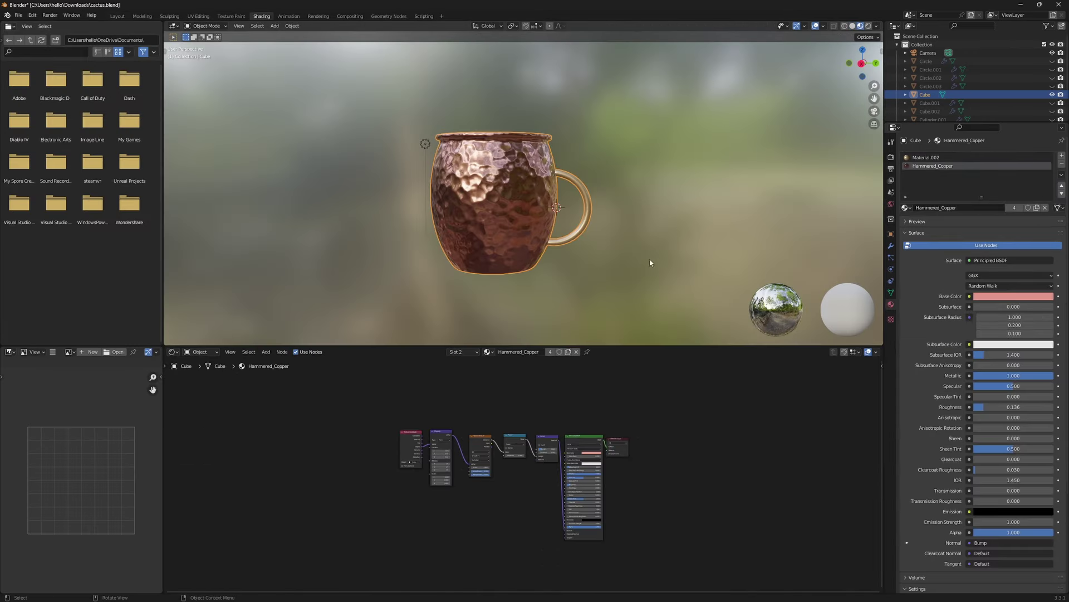
{"action": "left_click_drag", "start_coordinate": [617, 344], "coordinate": [616, 286]}
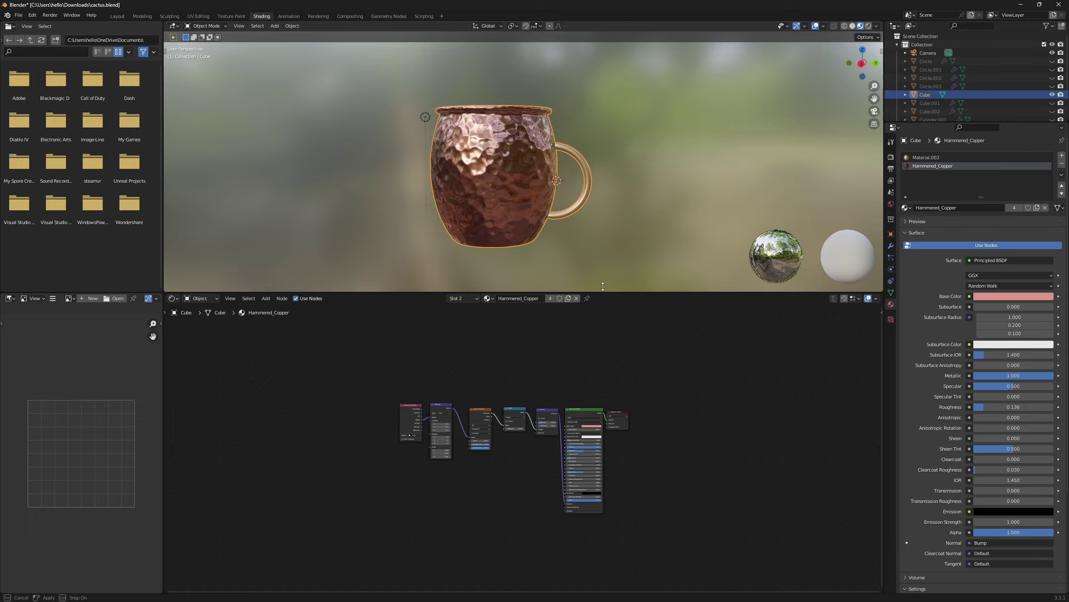
{"action": "scroll", "coordinate": [586, 383], "scroll_direction": "up", "scroll_amount": 3}
{"action": "scroll", "coordinate": [586, 383], "scroll_direction": "up", "scroll_amount": 1}
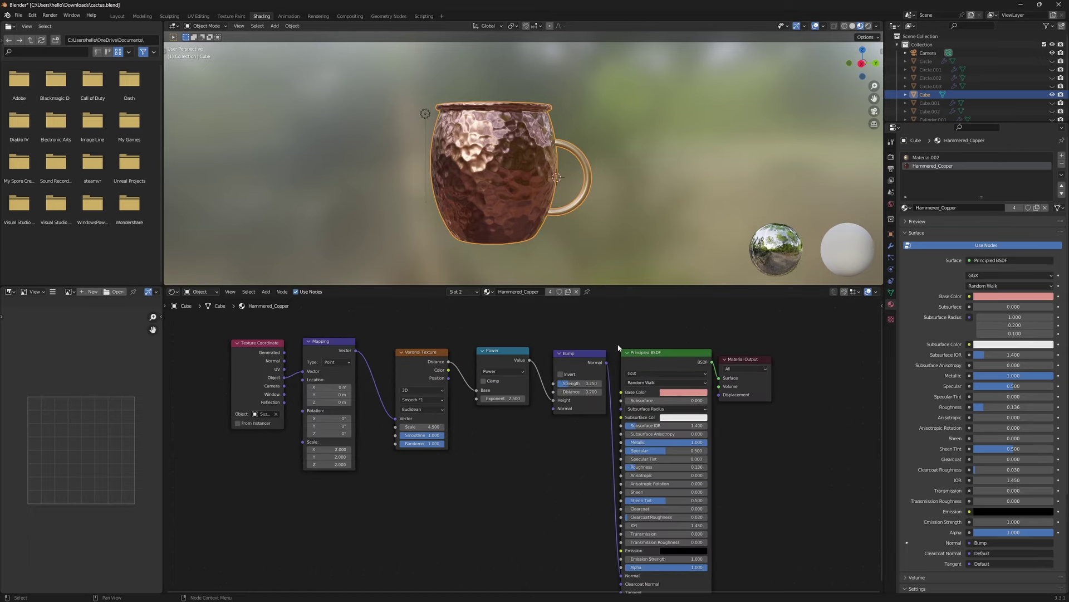
{"action": "middle_click_drag", "start_coordinate": [586, 383], "coordinate": [465, 385]}
{"action": "scroll", "coordinate": [504, 346], "scroll_direction": "up", "scroll_amount": 1}
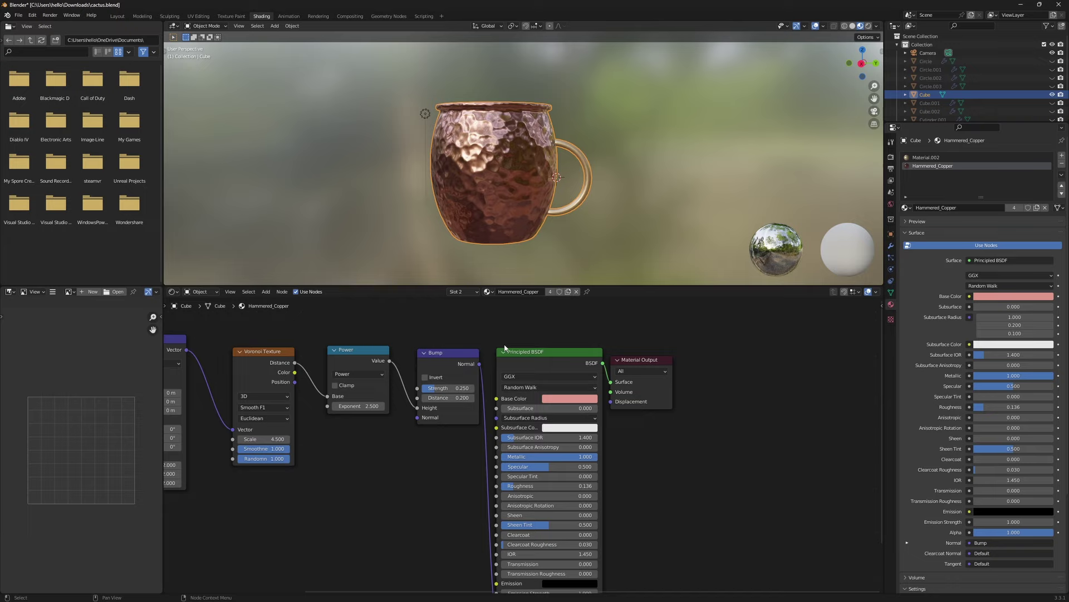
{"action": "left_click_drag", "start_coordinate": [595, 459], "coordinate": [468, 460]}
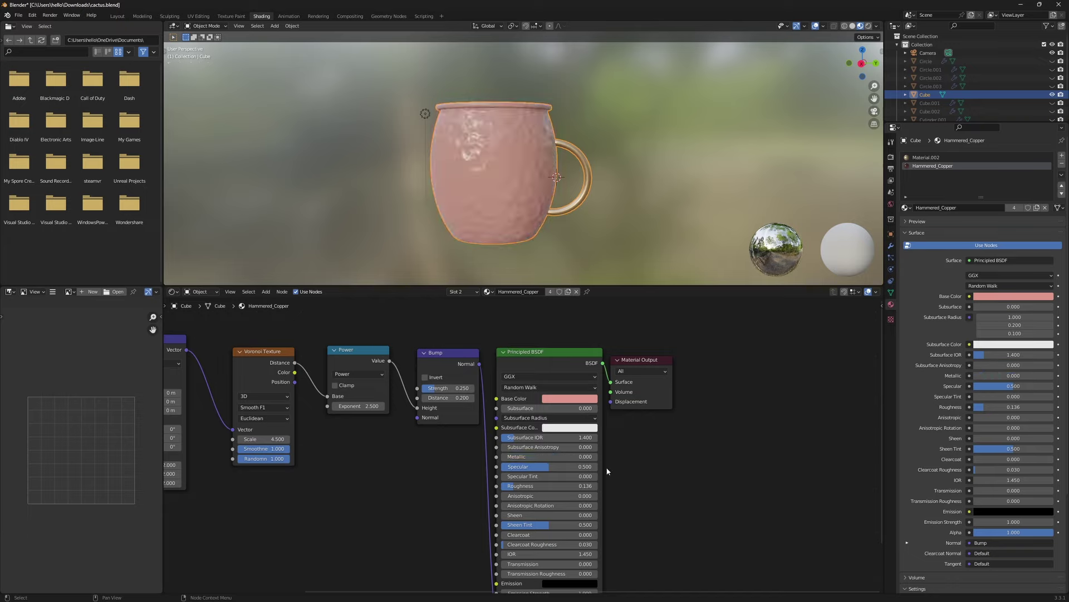
{"action": "left_click", "coordinate": [950, 157]}
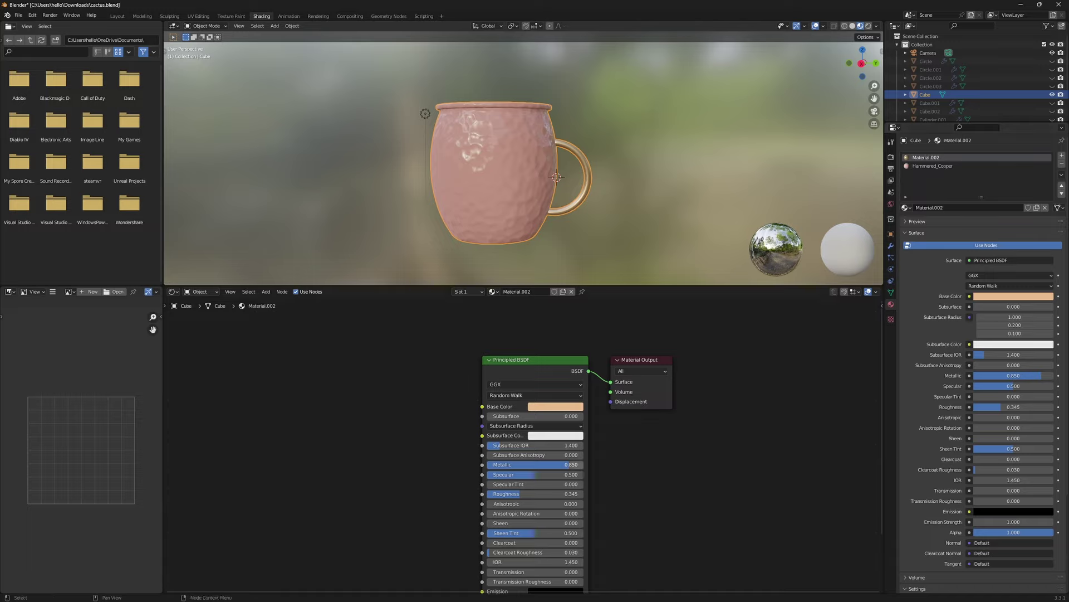
{"action": "left_click_drag", "start_coordinate": [535, 464], "coordinate": [463, 507]}
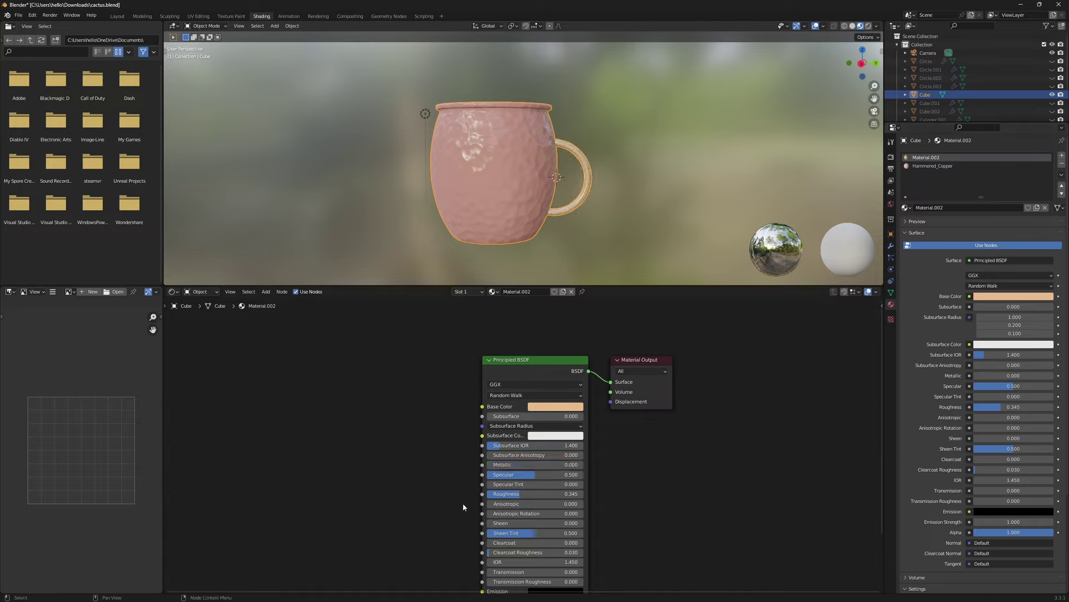
- Reselect the Hammered_Copper material and make room above its node tree
{"action": "left_click", "coordinate": [972, 166]}
{"action": "scroll", "coordinate": [596, 505], "scroll_direction": "down", "scroll_amount": 2}
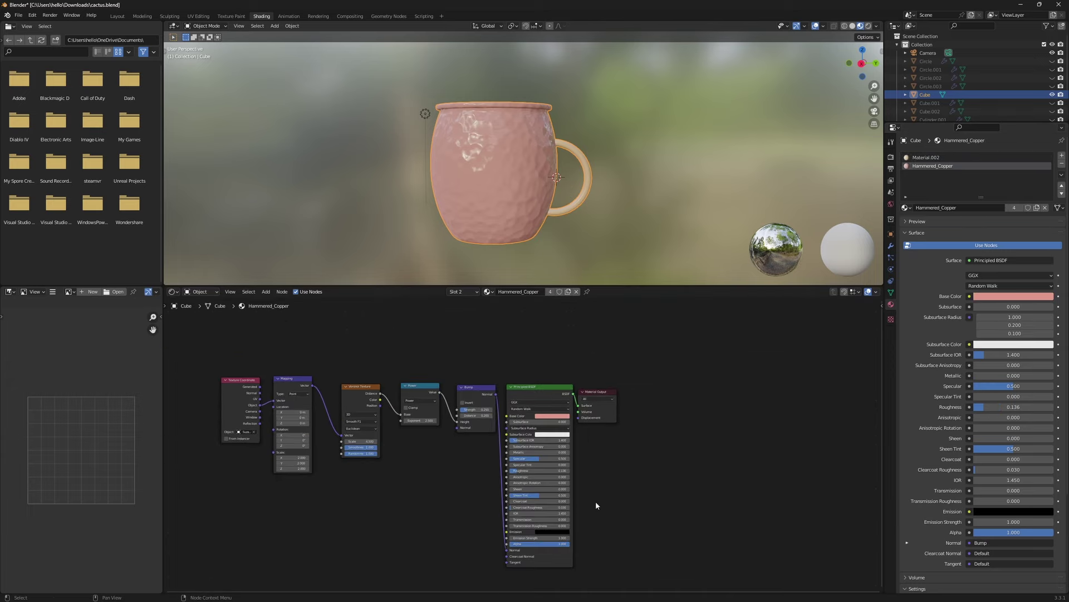
{"action": "middle_click_drag", "start_coordinate": [596, 505], "coordinate": [627, 452]}
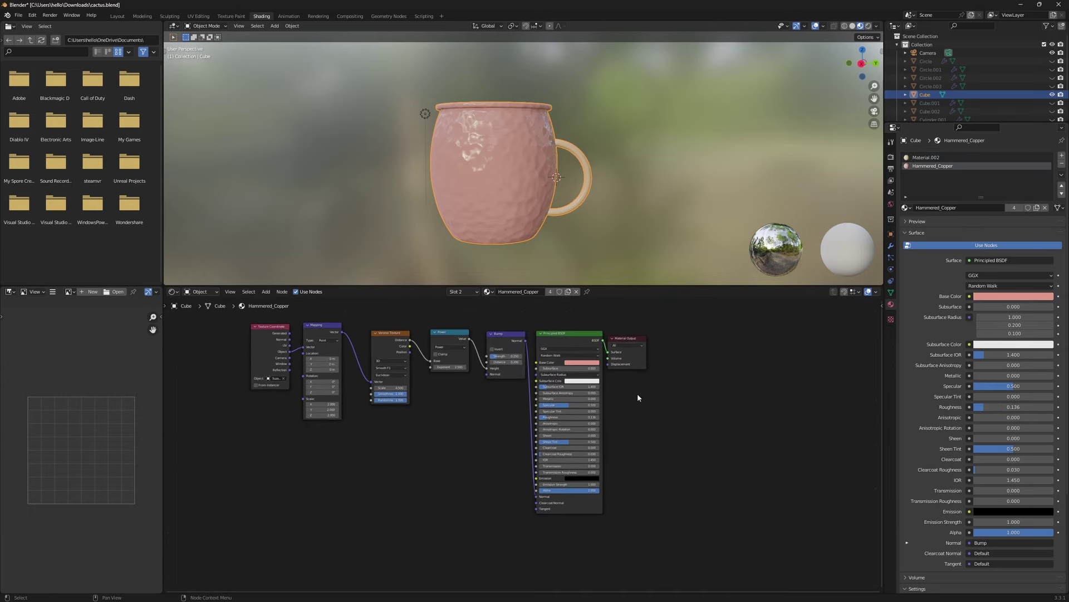
{"action": "middle_click_drag", "start_coordinate": [638, 398], "coordinate": [563, 428]}
{"action": "scroll", "coordinate": [638, 410], "scroll_direction": "up", "scroll_amount": 3}
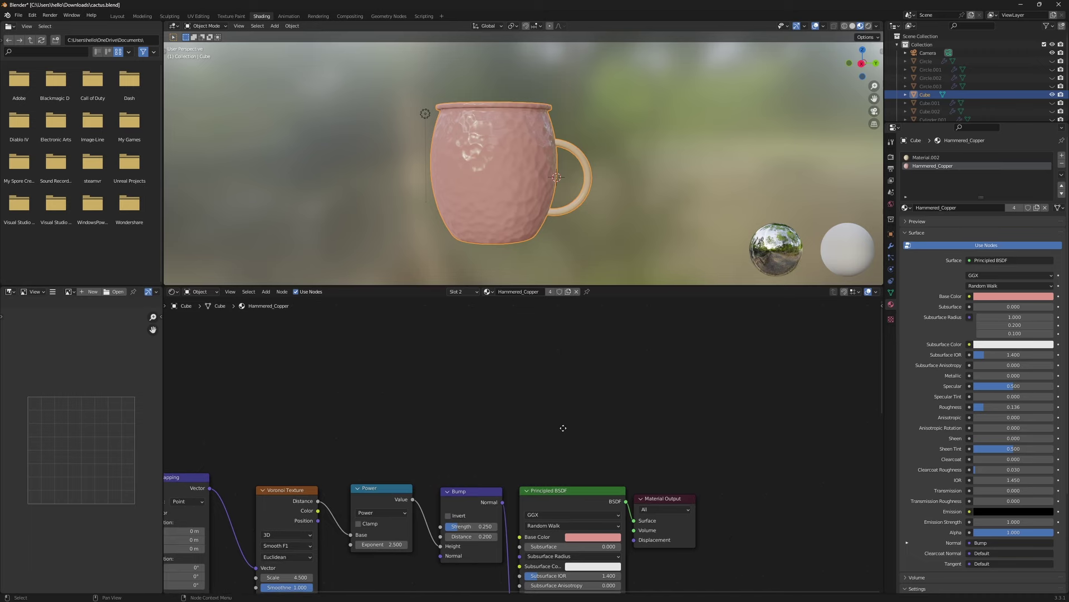
- Add an Image Texture node and start a new image named Normal_Map
{"action": "key", "text": "shift+a"}
{"action": "left_click", "coordinate": [550, 392]}
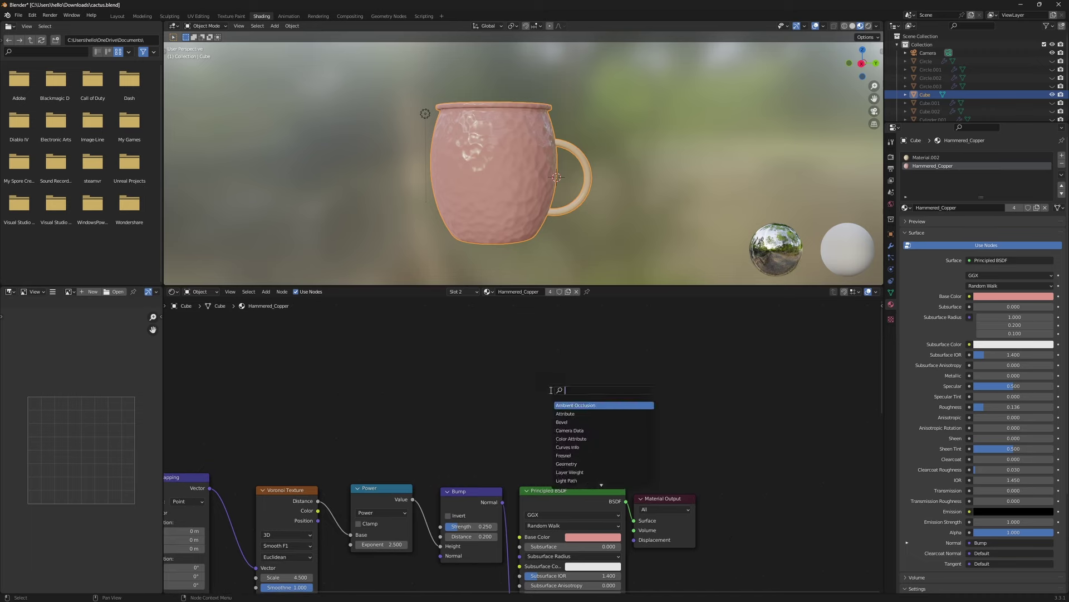
{"action": "type", "text": "IMAGE"}
{"action": "key", "text": "Return"}
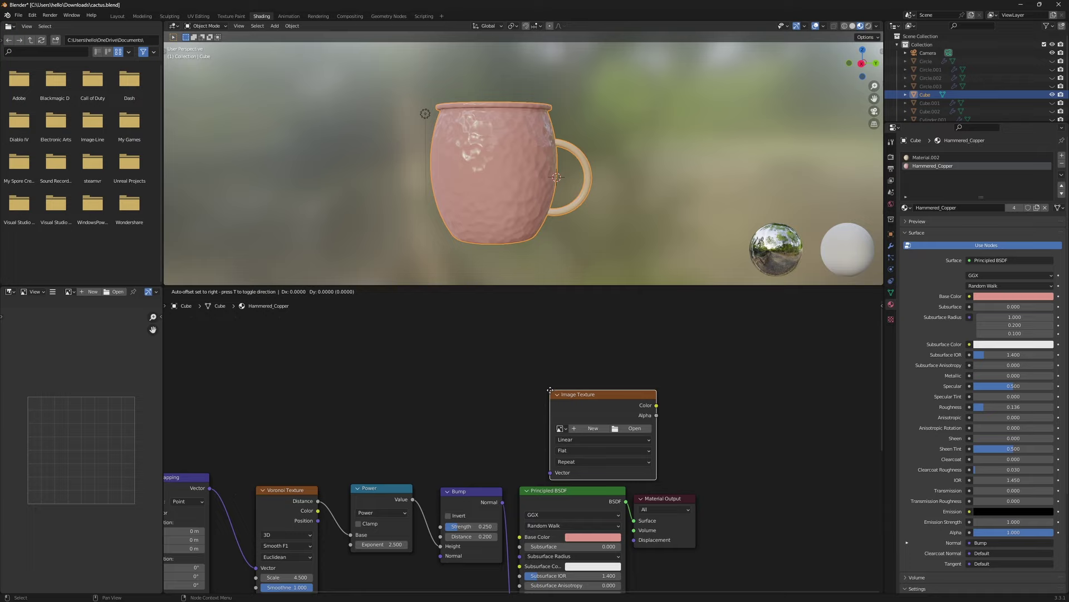
{"action": "left_click", "coordinate": [501, 338]}
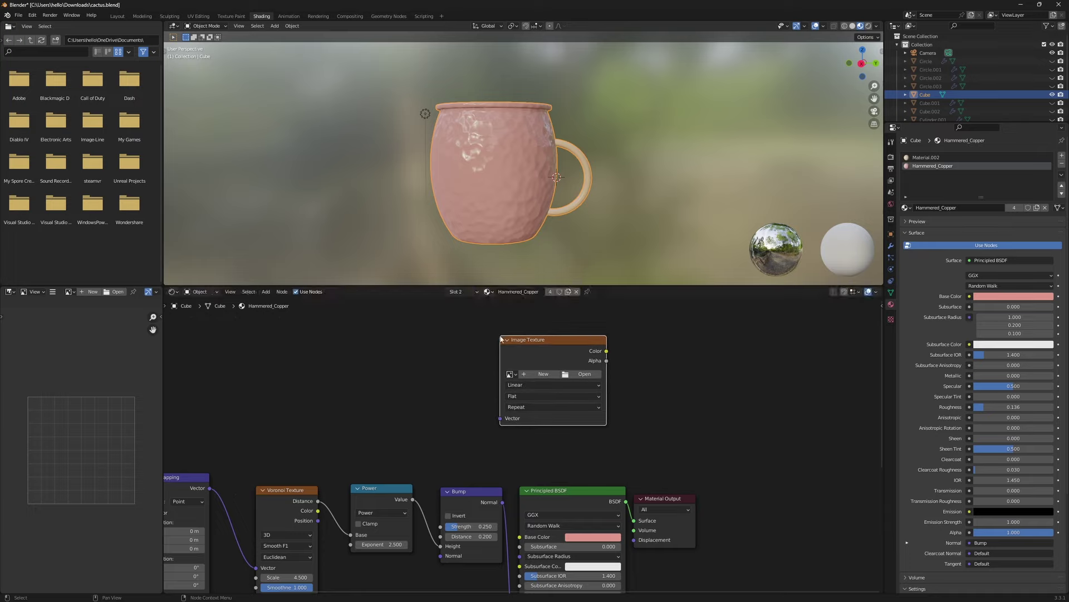
{"action": "left_click", "coordinate": [539, 375]}
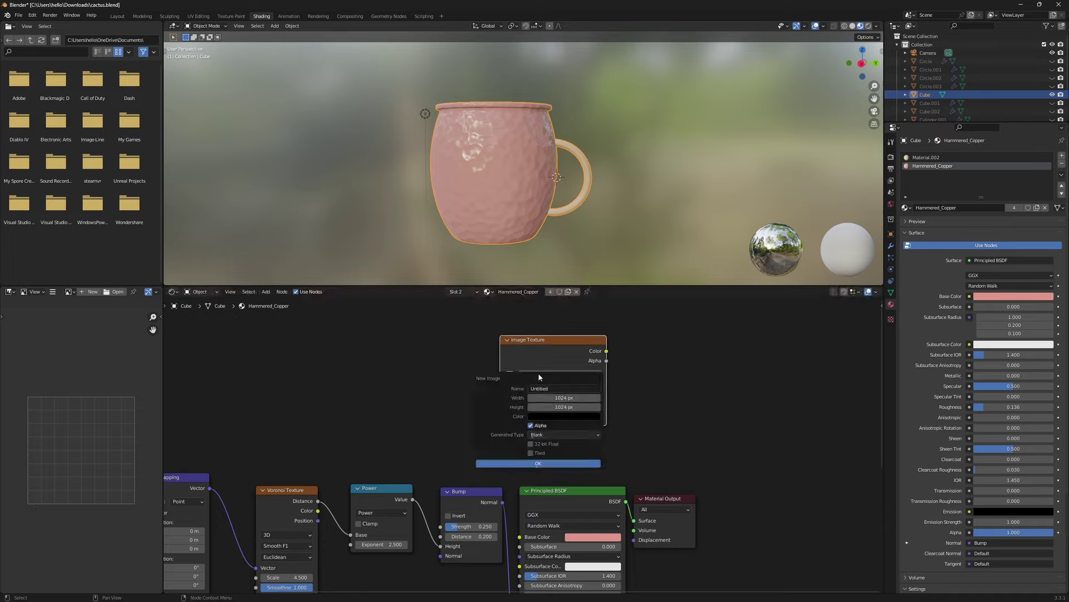
{"action": "type", "text": "Normal_Map"}
- Create the Normal_Map image and set its colour space to Non-Color
{"action": "left_click", "coordinate": [557, 463]}
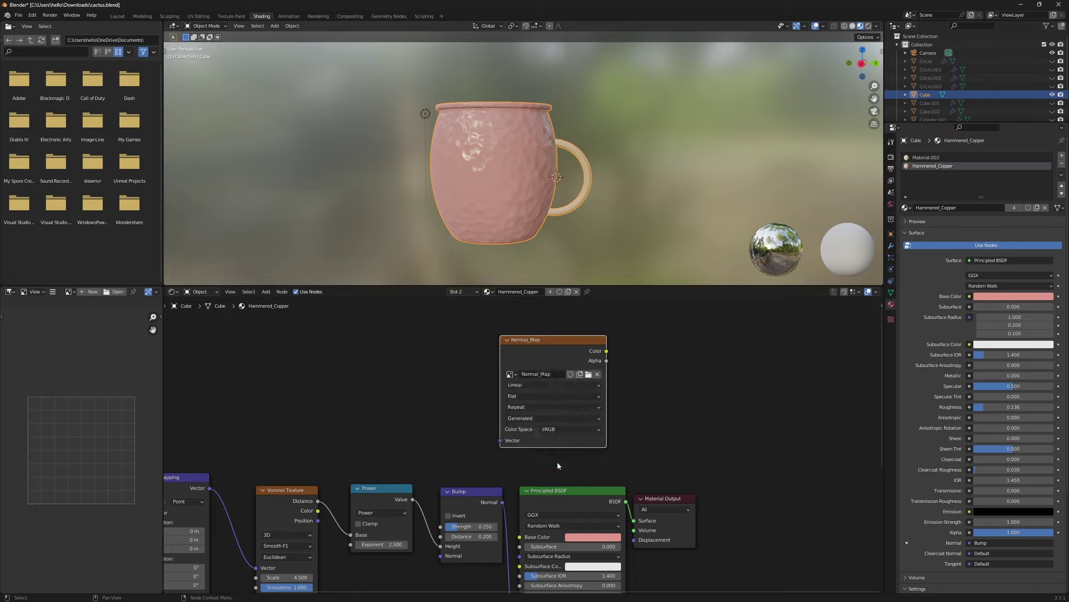
{"action": "left_click", "coordinate": [566, 430]}
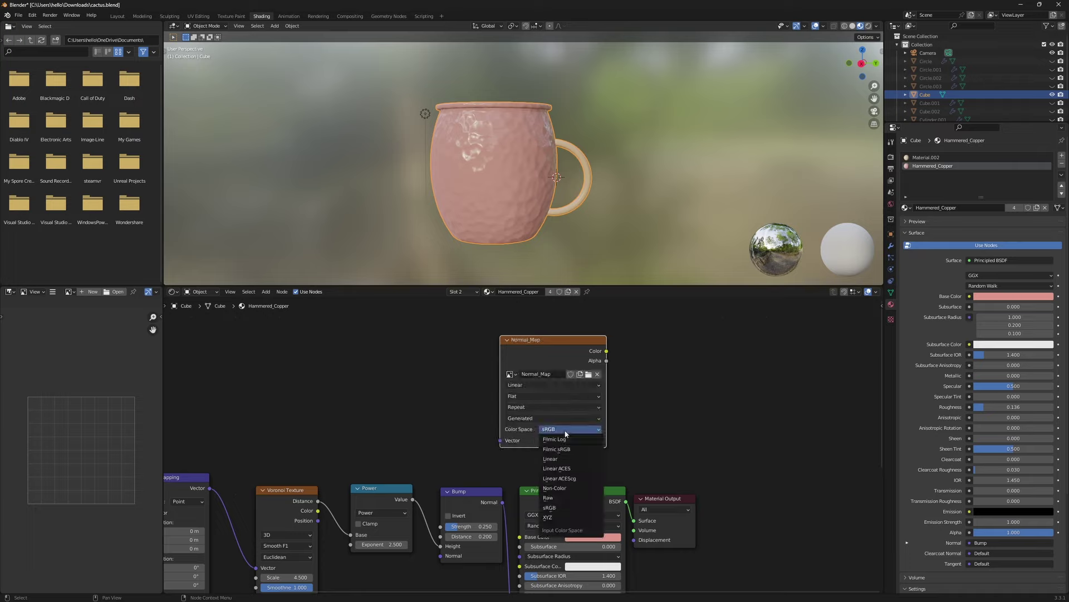
{"action": "left_click", "coordinate": [574, 488]}
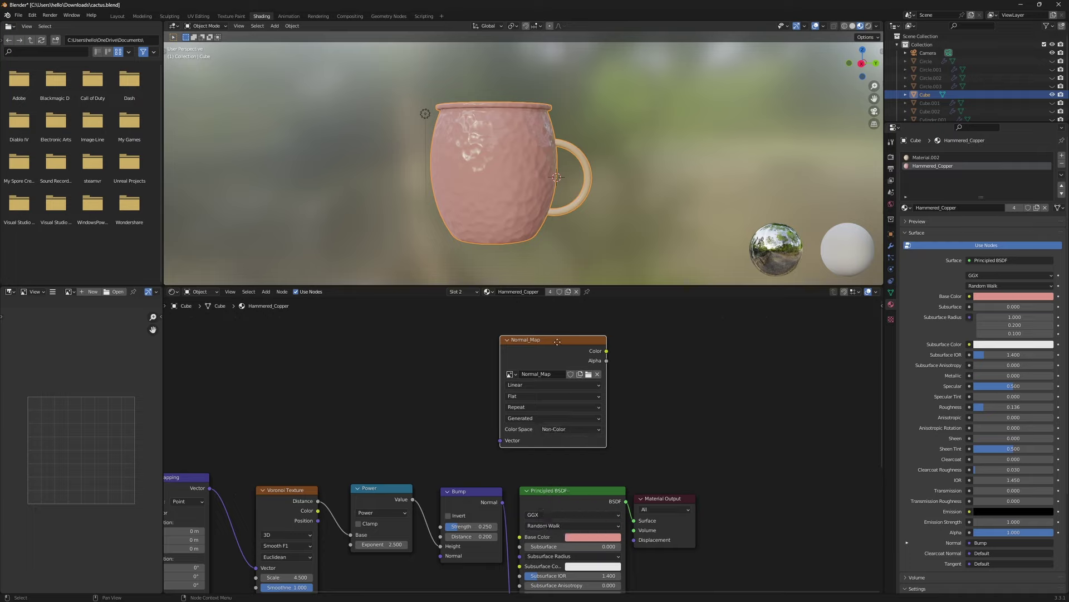
{"action": "left_click_drag", "start_coordinate": [557, 342], "coordinate": [579, 331]}
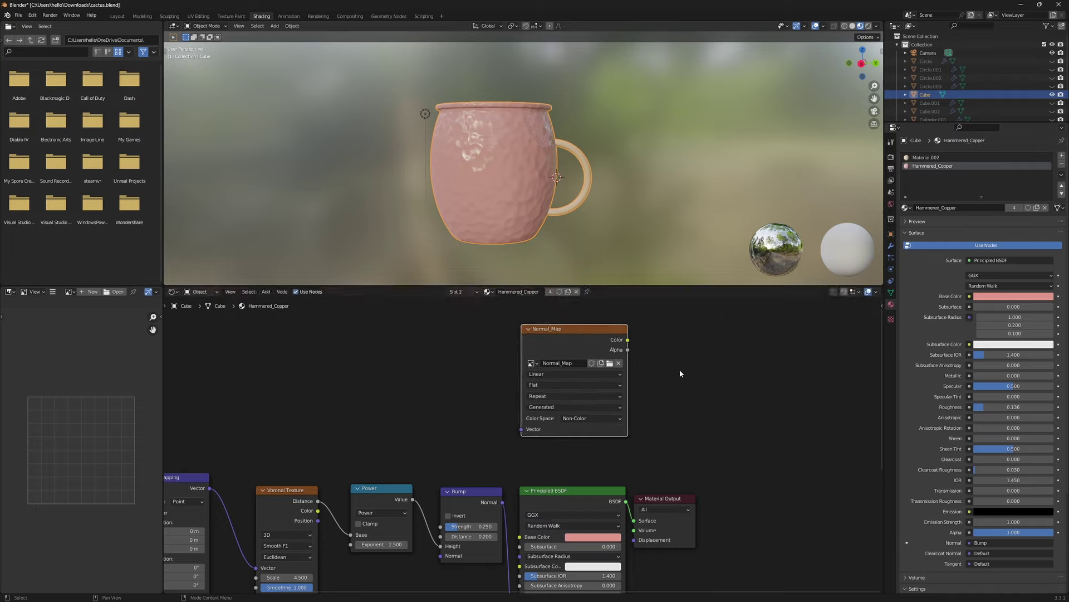
- Copy the Normal_Map node into Material.002, then return to Hammered_Copper
{"action": "left_click", "coordinate": [681, 373]}
{"action": "left_click", "coordinate": [582, 336]}
{"action": "left_click", "coordinate": [939, 158]}
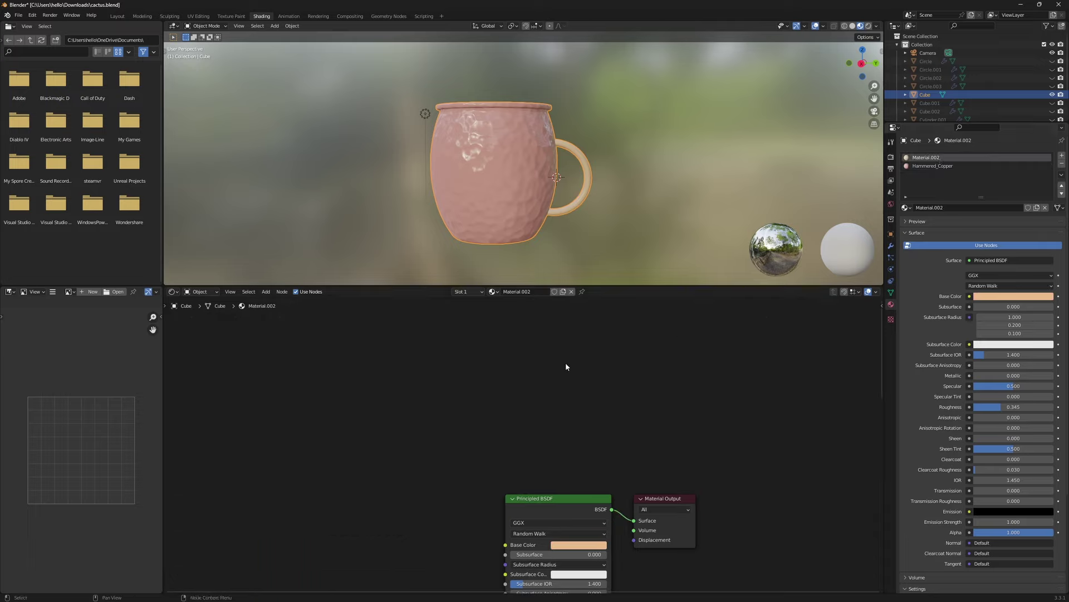
{"action": "key", "text": "ctrl+v"}
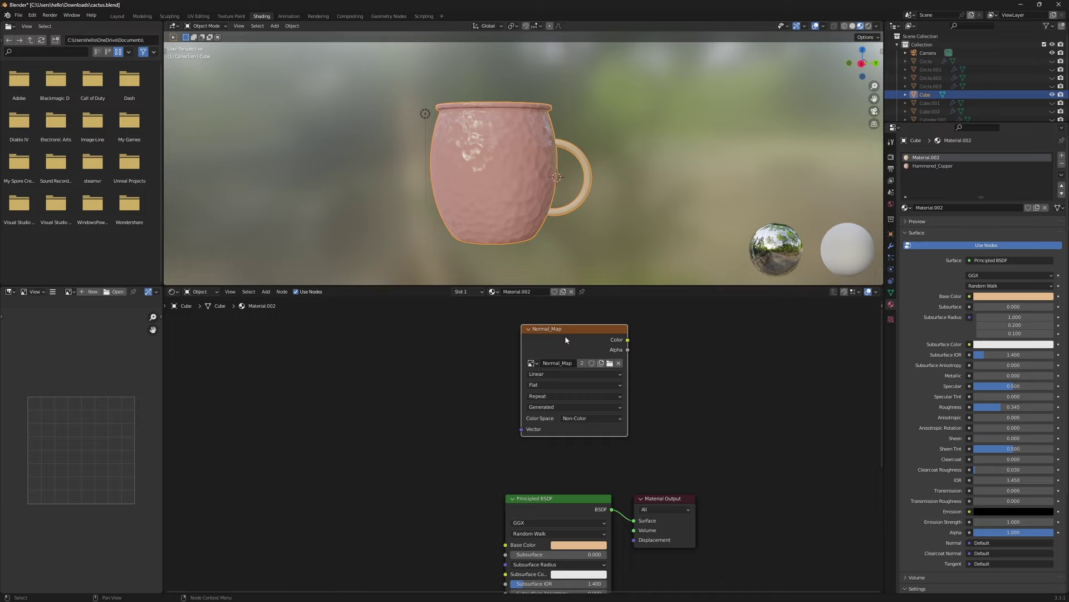
{"action": "left_click_drag", "start_coordinate": [567, 334], "coordinate": [561, 382]}
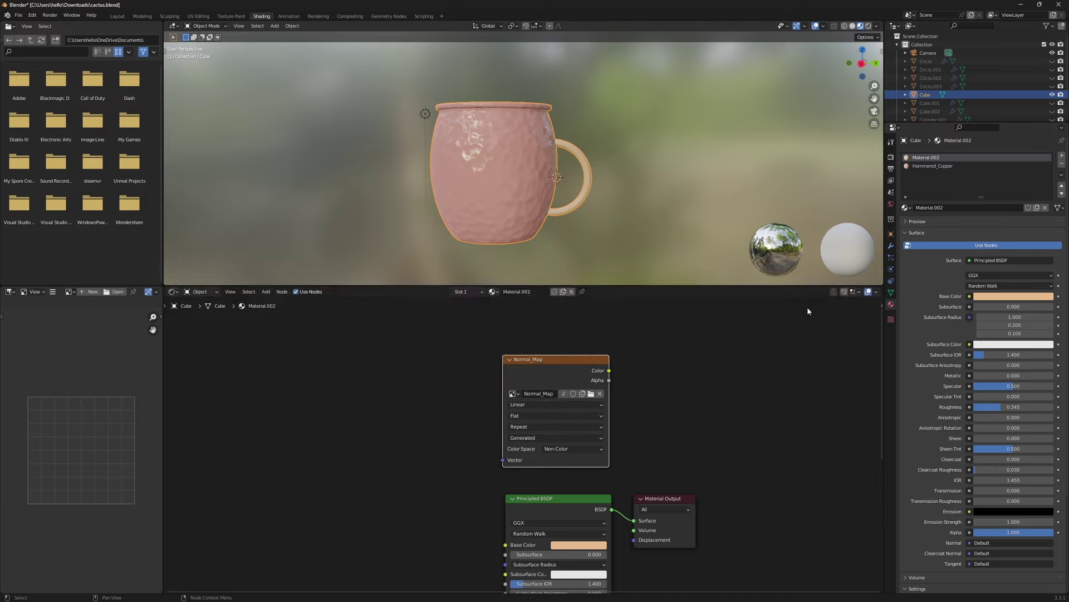
{"action": "left_click", "coordinate": [935, 167]}
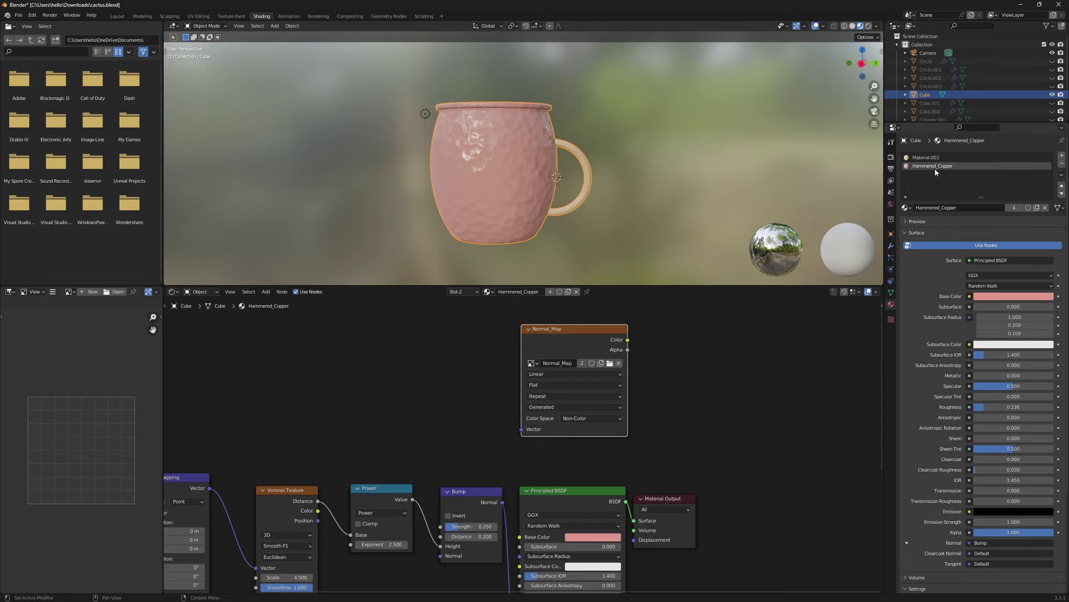
{"action": "scroll", "coordinate": [674, 391], "scroll_direction": "down", "scroll_amount": 2}
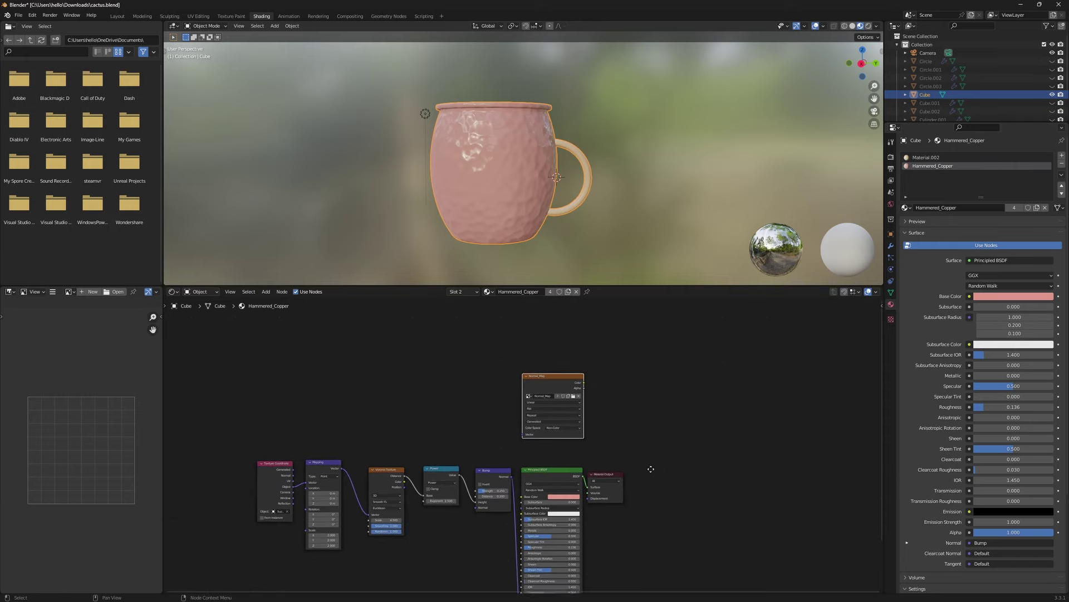
- Show the blank Normal_Map image in the image editor and center its node
{"action": "middle_click_drag", "start_coordinate": [655, 474], "coordinate": [658, 423]}
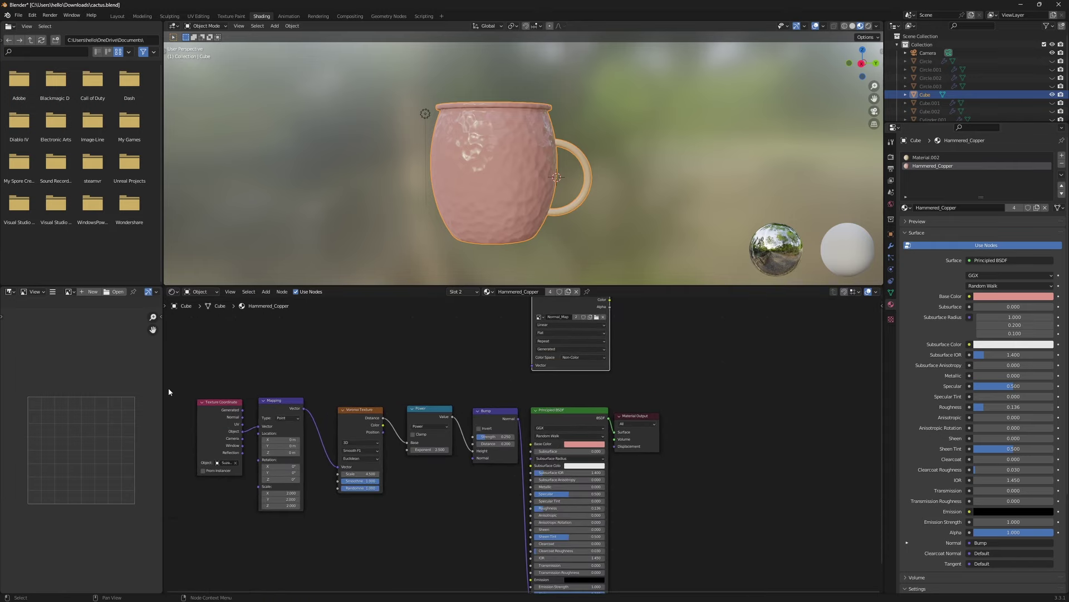
{"action": "left_click_drag", "start_coordinate": [161, 382], "coordinate": [197, 390]}
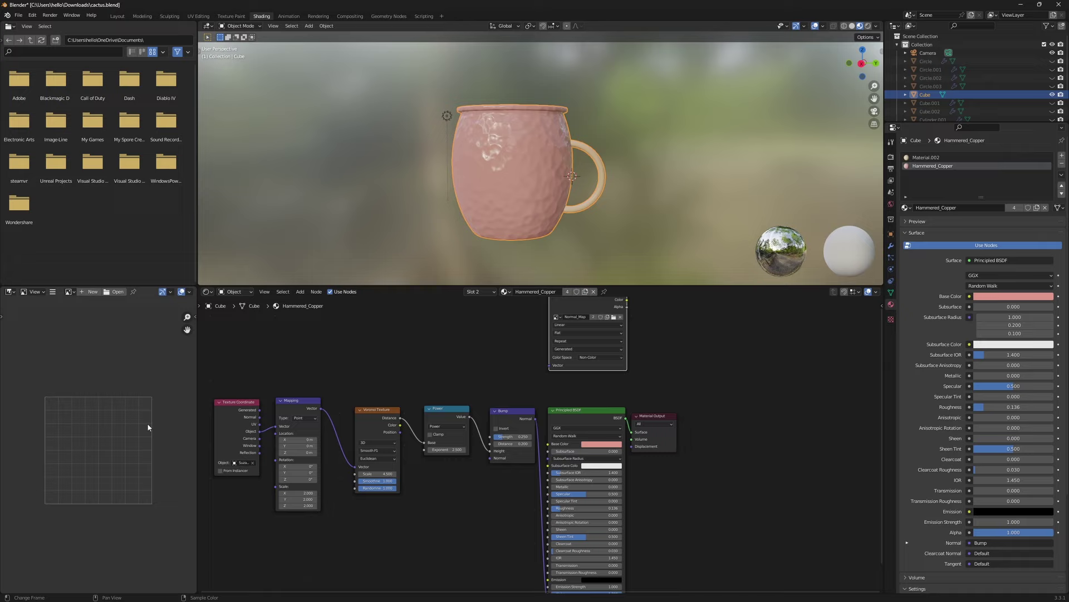
{"action": "left_click", "coordinate": [69, 291]}
{"action": "left_click", "coordinate": [78, 304]}
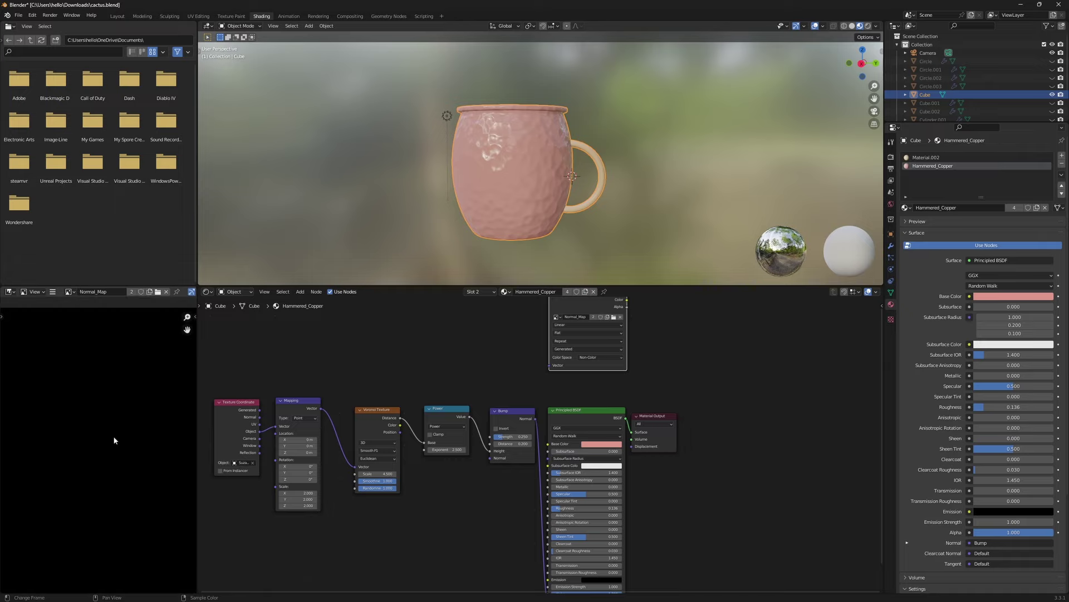
{"action": "scroll", "coordinate": [113, 436], "scroll_direction": "down", "scroll_amount": 4}
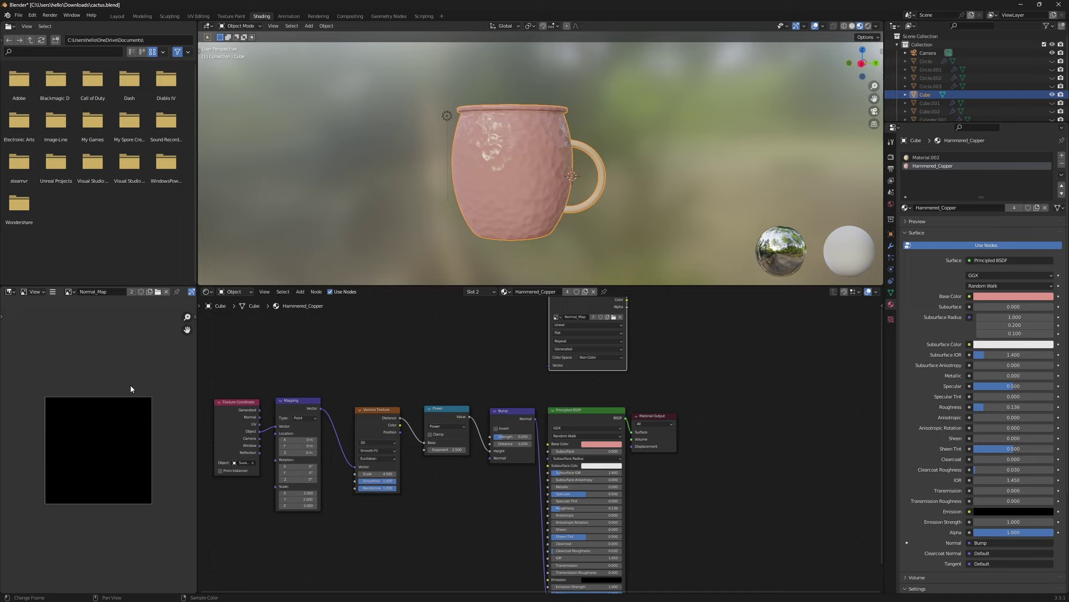
{"action": "middle_click_drag", "start_coordinate": [678, 408], "coordinate": [672, 355]}
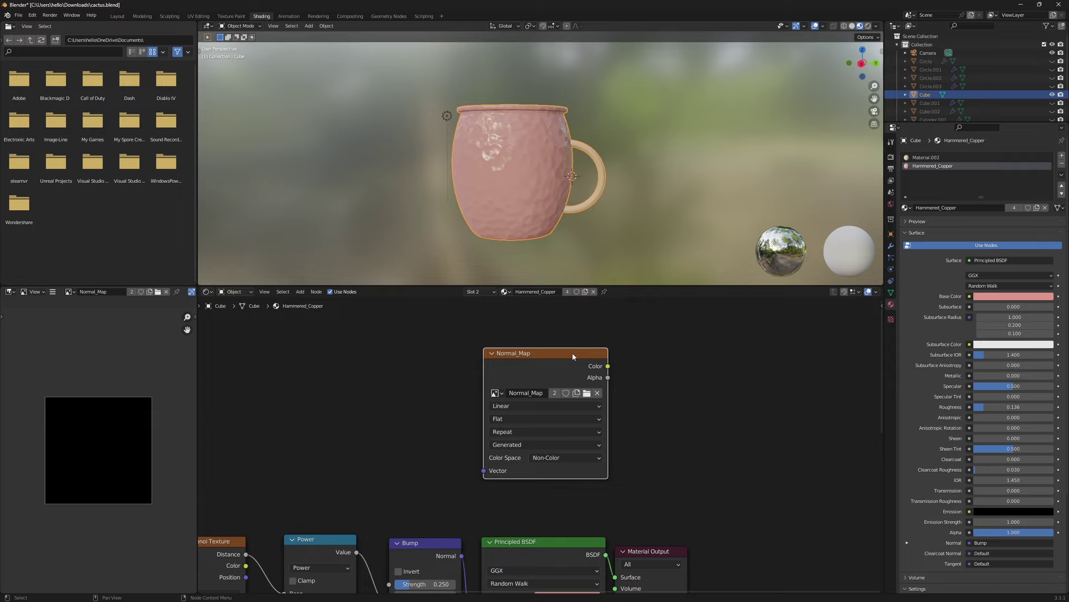
- Target the Normal_Map node, switch to Cycles, and bake with bake type Normal
{"action": "left_click", "coordinate": [547, 360]}
{"action": "left_click", "coordinate": [891, 157]}
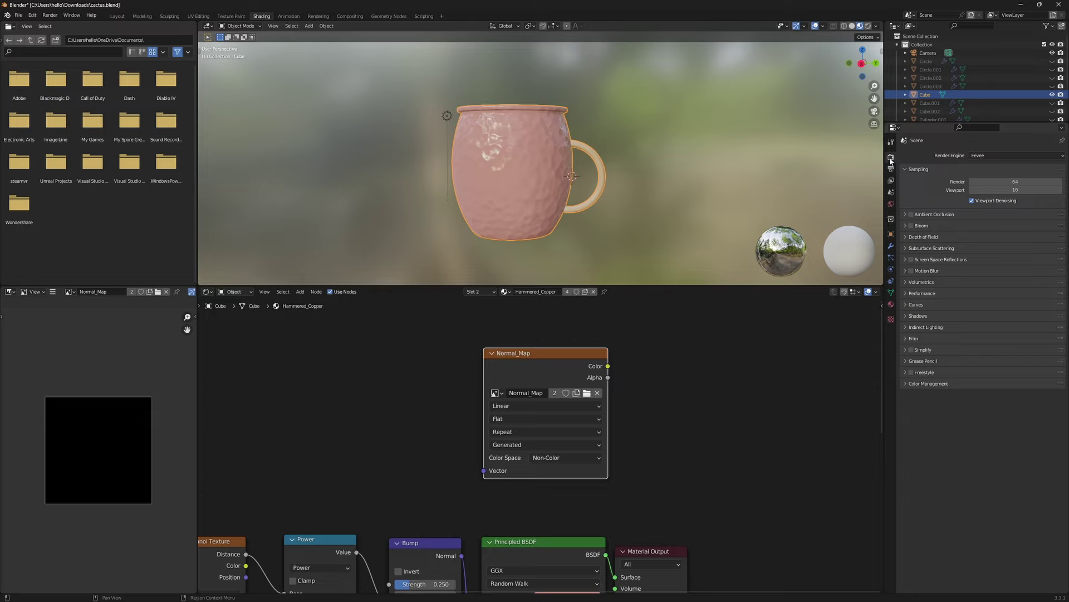
{"action": "left_click", "coordinate": [1006, 157]}
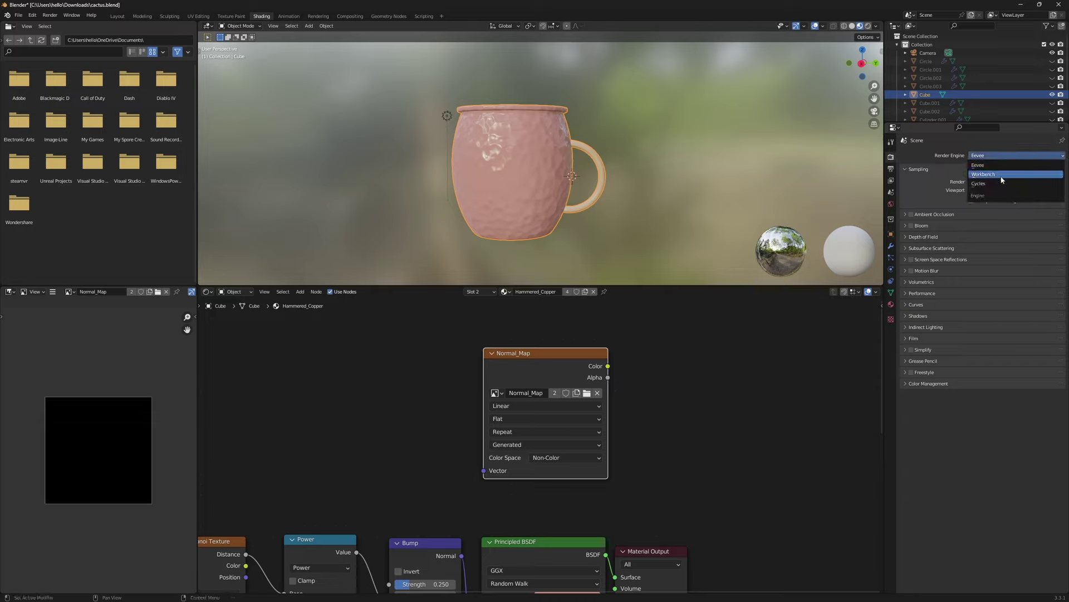
{"action": "left_click", "coordinate": [1000, 183]}
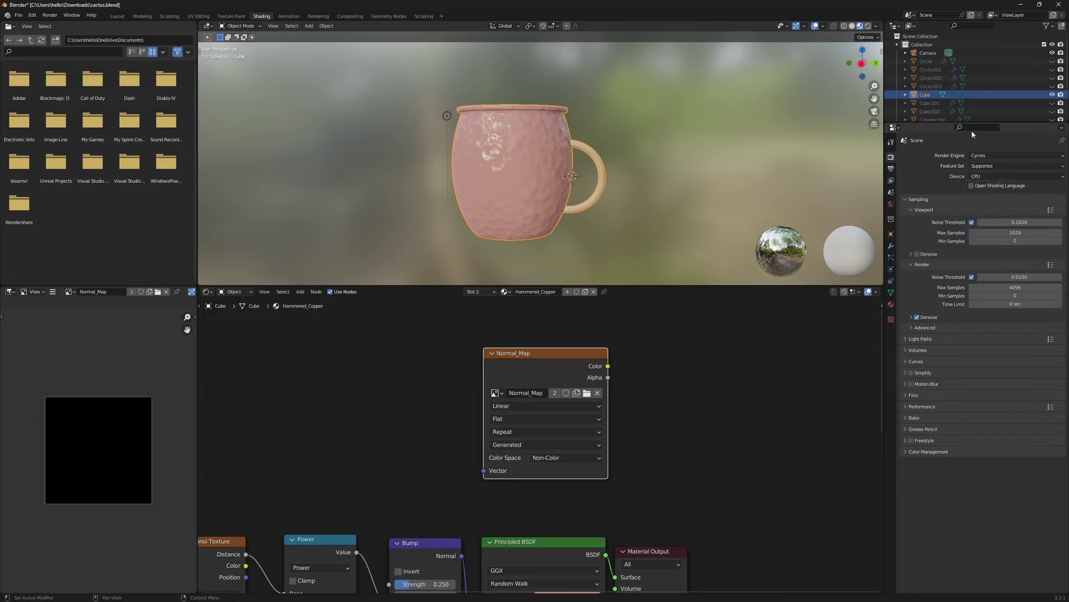
{"action": "left_click", "coordinate": [927, 417]}
{"action": "scroll", "coordinate": [940, 405], "scroll_direction": "down", "scroll_amount": 2}
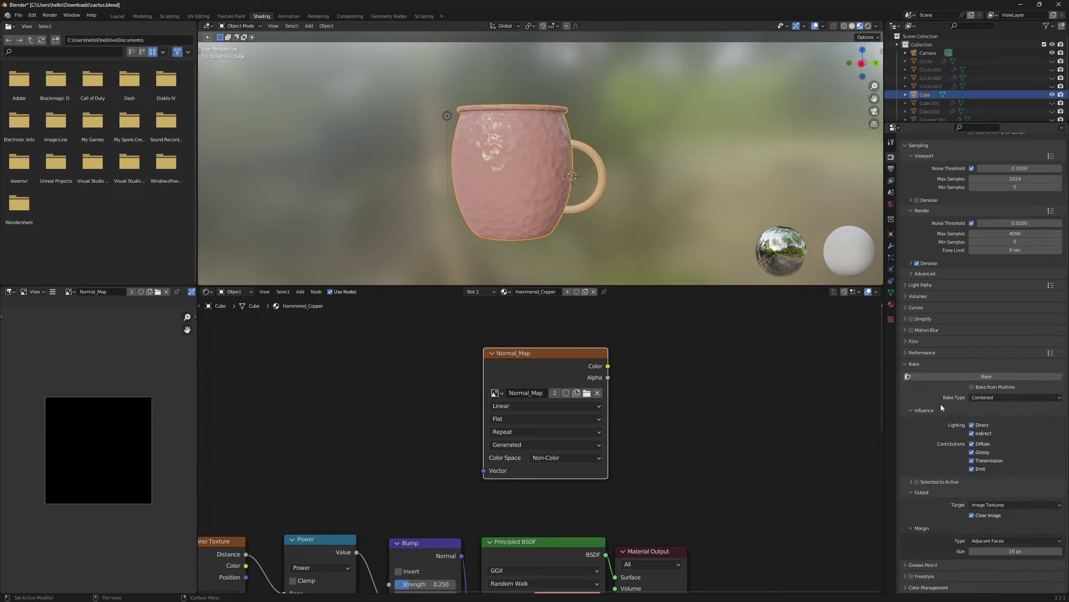
{"action": "left_click", "coordinate": [995, 397]}
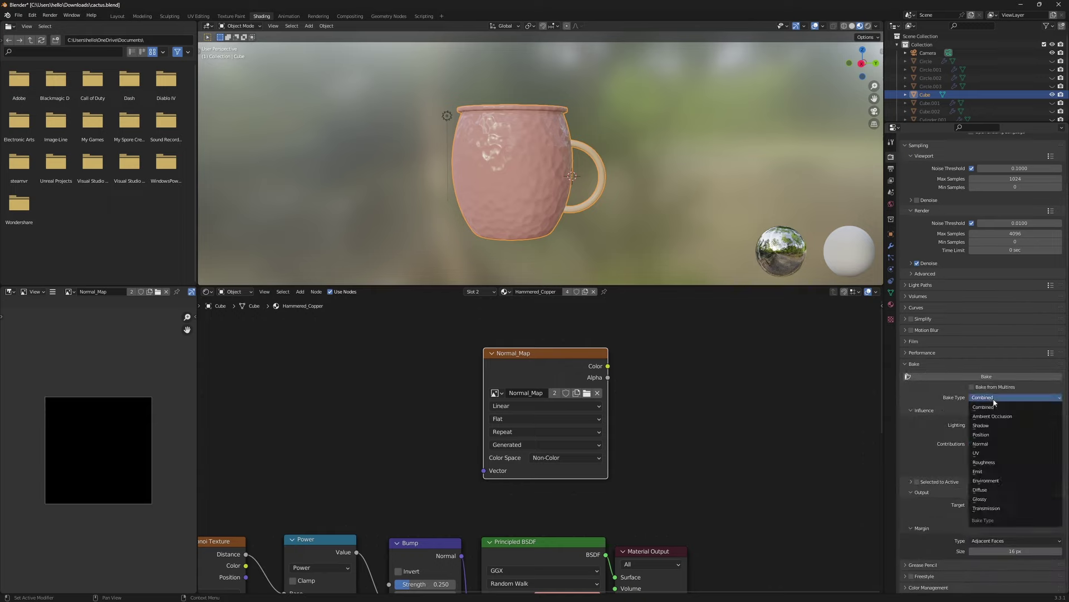
{"action": "left_click", "coordinate": [987, 444]}
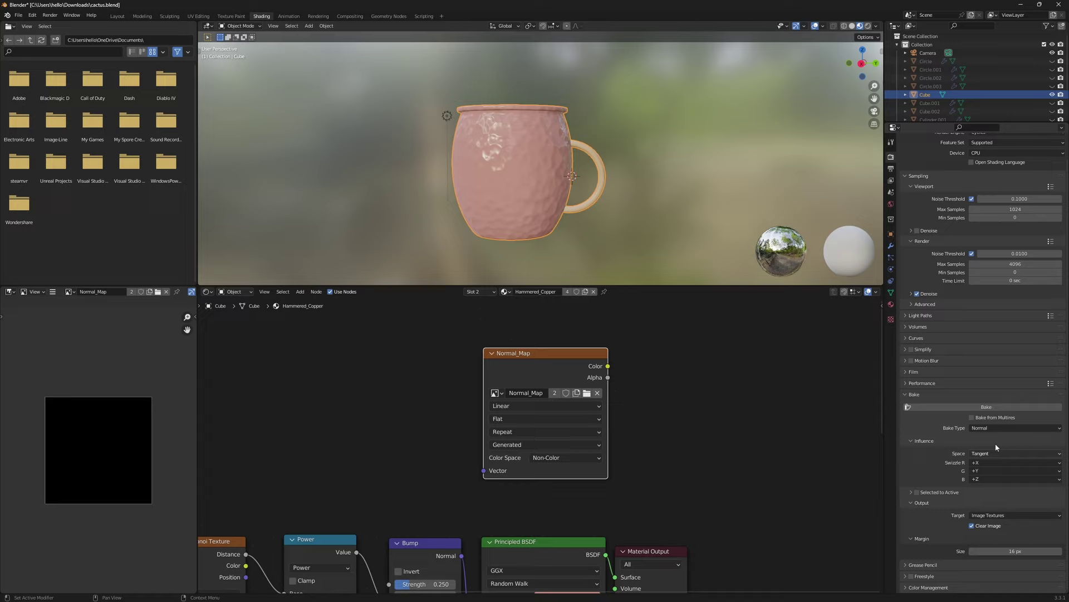
{"action": "left_click", "coordinate": [957, 409]}
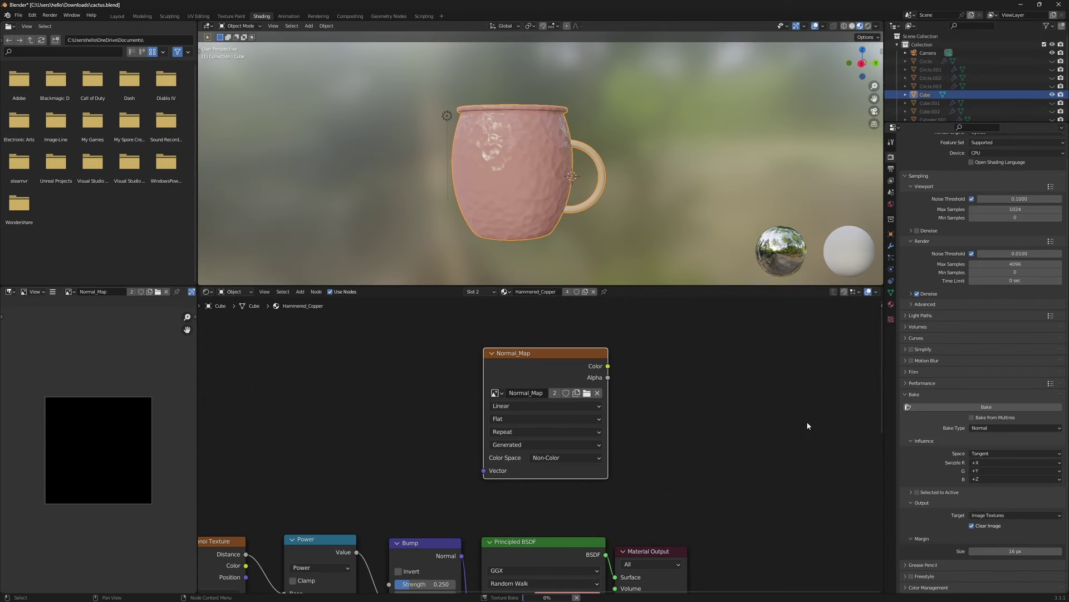
- Set viewport and render max samples to 100 and bake the normals again
{"action": "left_click", "coordinate": [1031, 209]}
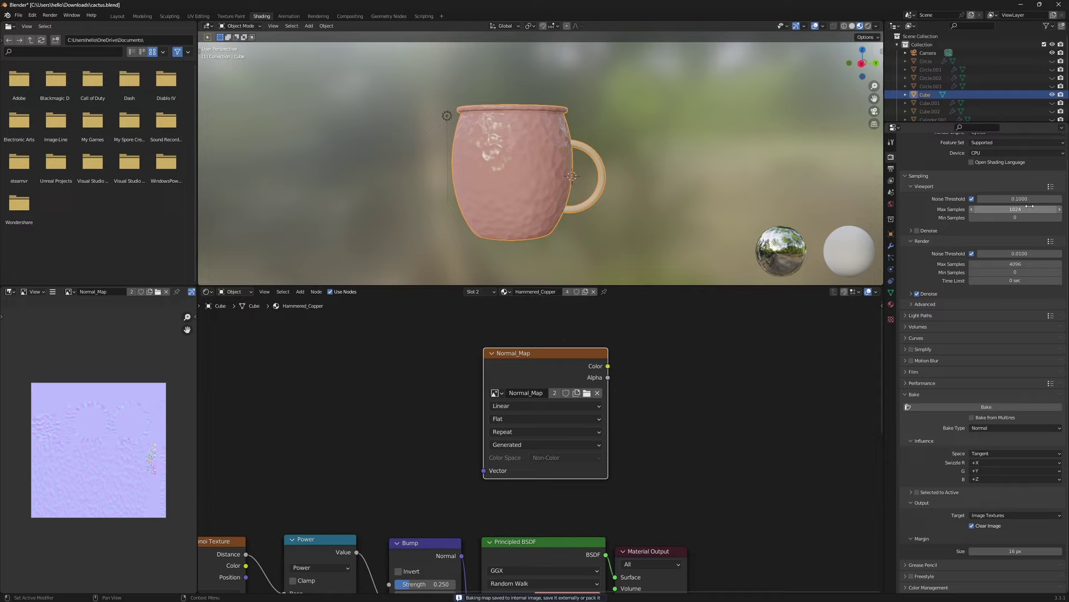
{"action": "type", "text": "100"}
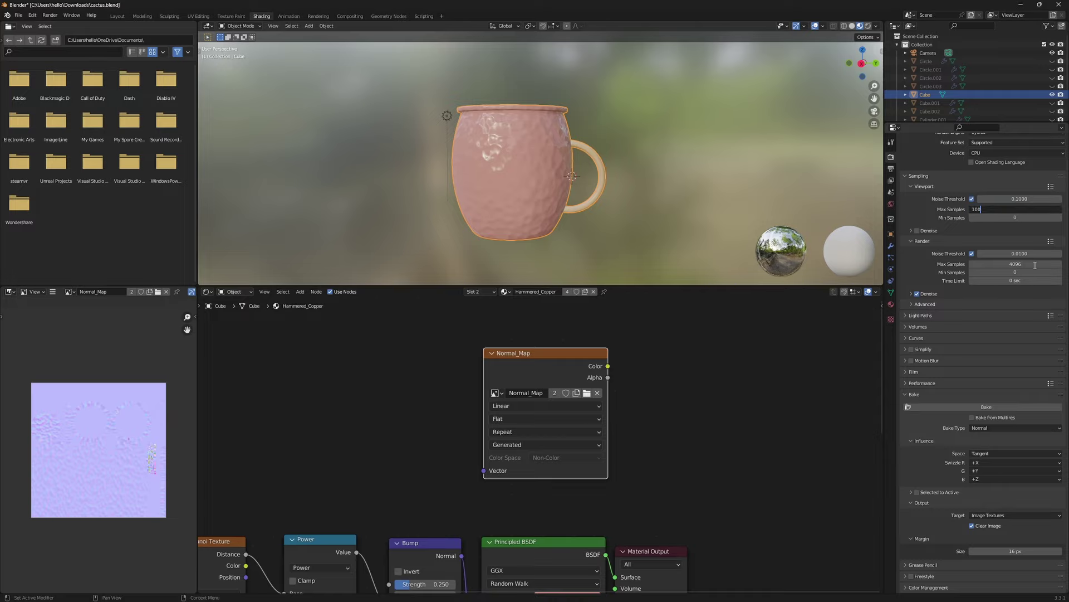
{"action": "left_click", "coordinate": [1031, 264]}
{"action": "type", "text": "100"}
{"action": "key", "text": "Return"}
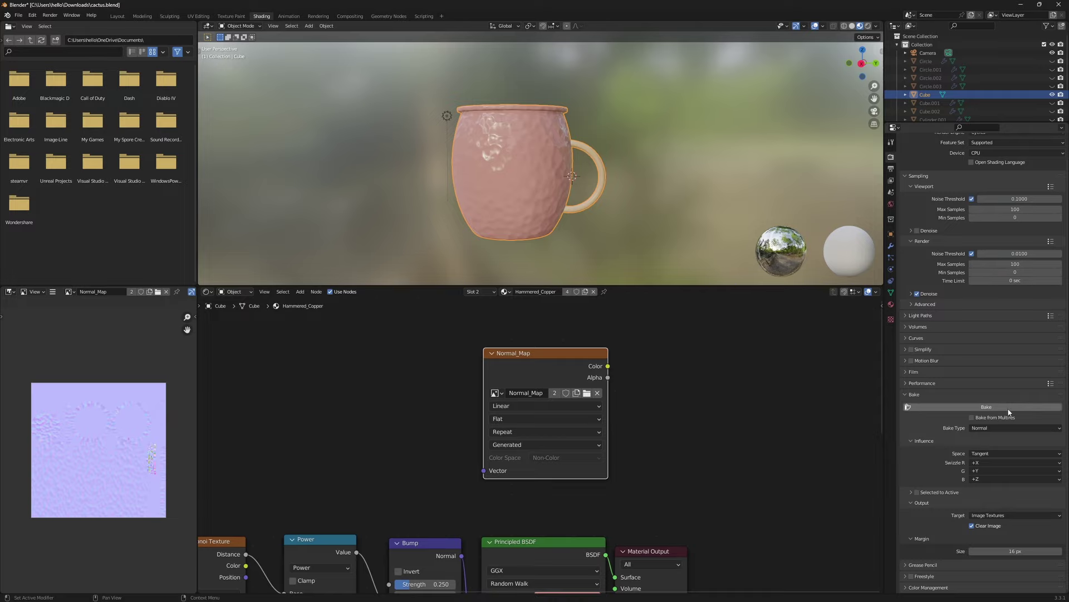
{"action": "left_click", "coordinate": [1008, 410]}
- Add a Normal Map node linking the image colour to the Principled BSDF Normal
{"action": "key", "text": "shift+a"}
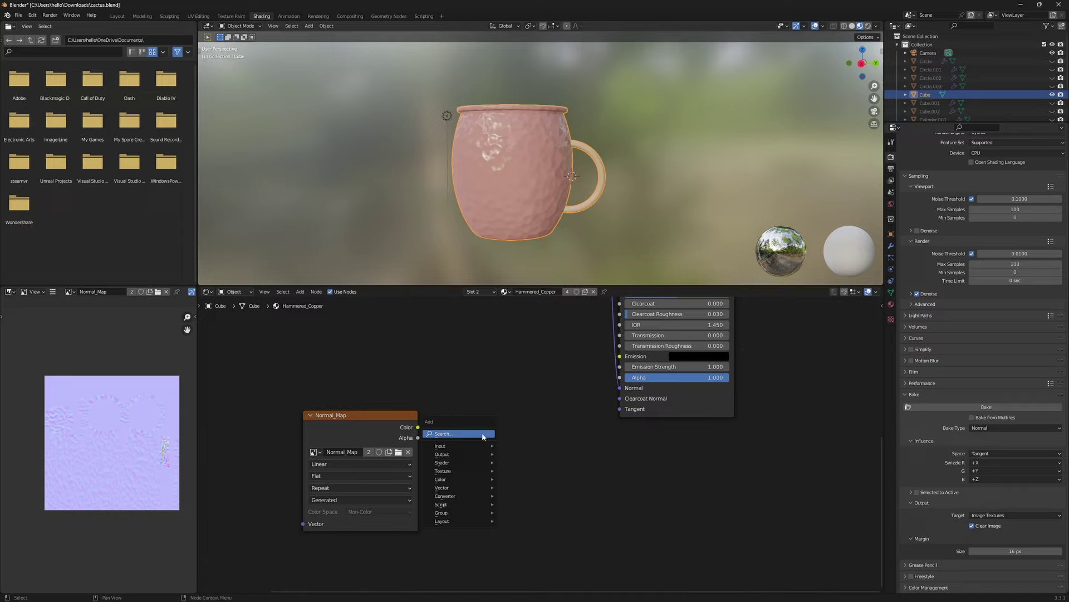
{"action": "left_click", "coordinate": [482, 434]}
{"action": "type", "text": "normal"}
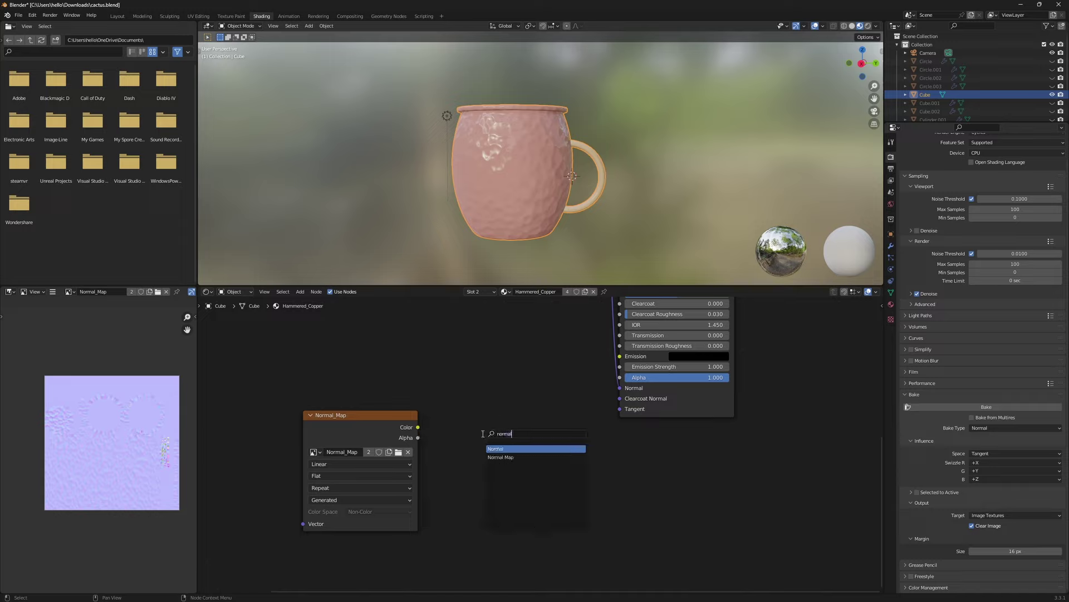
{"action": "left_click", "coordinate": [501, 457]}
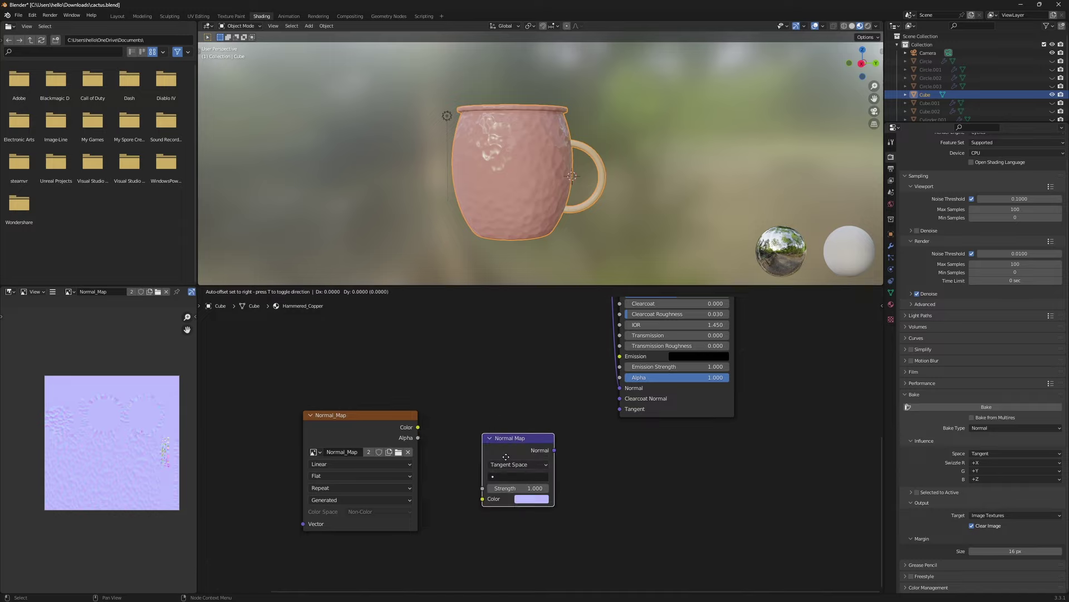
{"action": "left_click", "coordinate": [466, 432]}
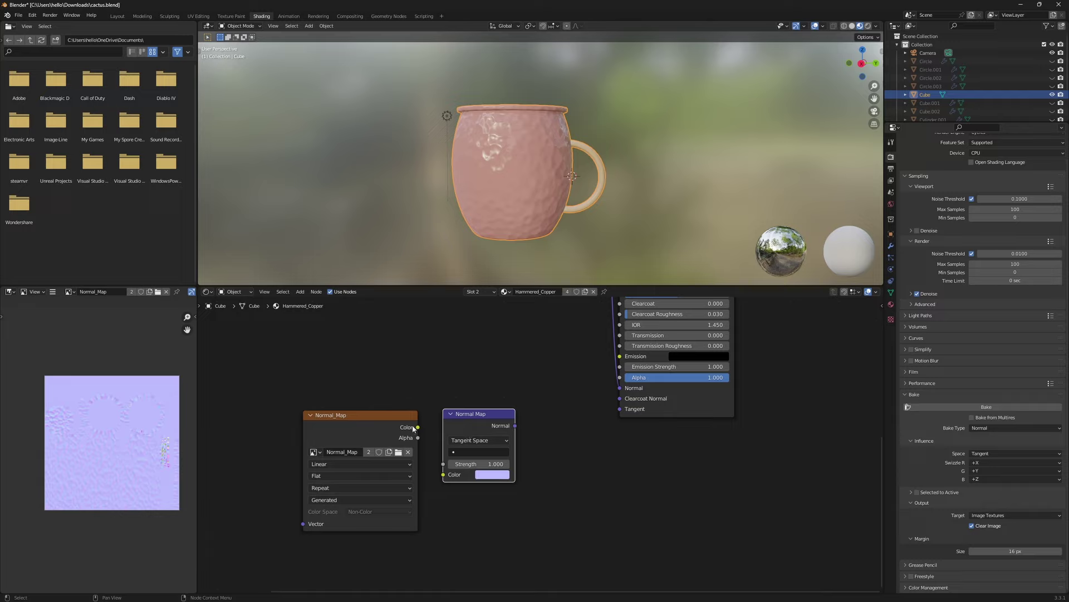
{"action": "left_click_drag", "start_coordinate": [417, 426], "coordinate": [443, 474]}
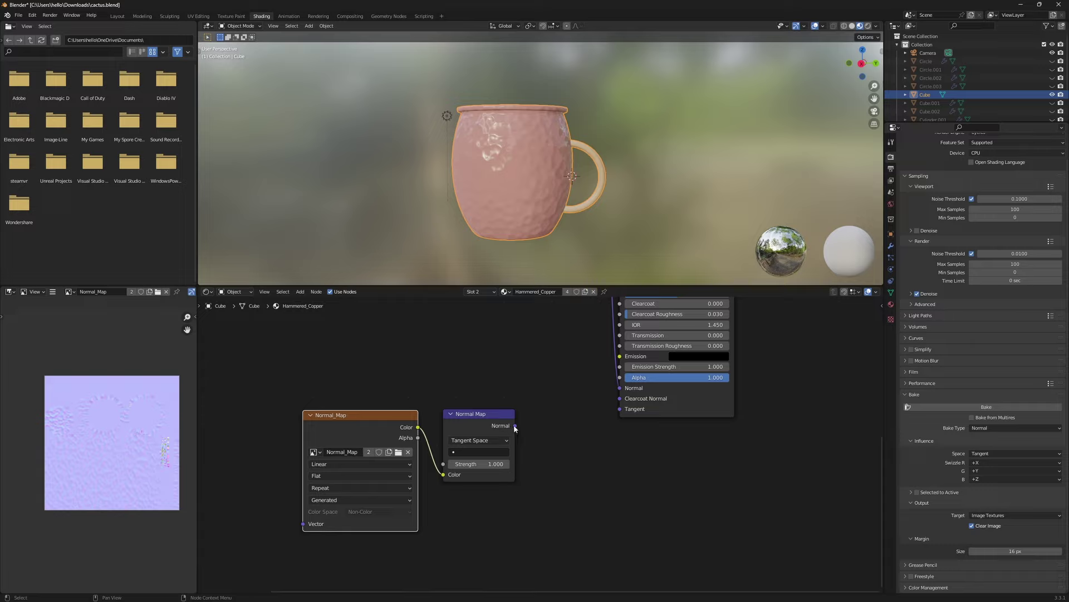
{"action": "left_click_drag", "start_coordinate": [516, 427], "coordinate": [620, 388]}
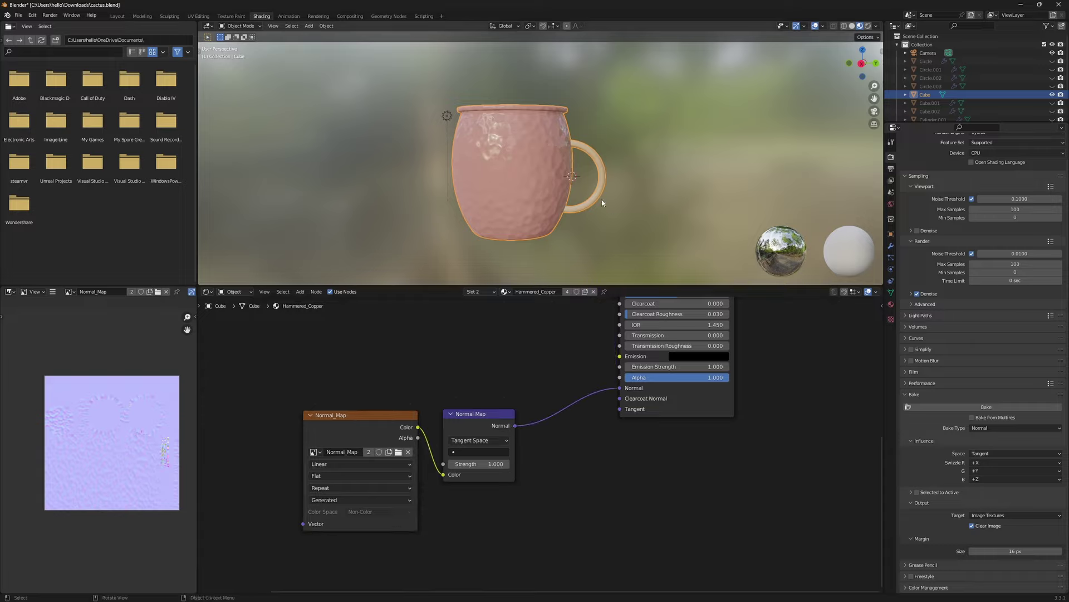
- Inspect the dented mug, then begin saving the Normal_Map image via Image > Save As
{"action": "scroll", "coordinate": [602, 202], "scroll_direction": "up", "scroll_amount": 5}
{"action": "middle_click_drag", "start_coordinate": [554, 179], "coordinate": [568, 211]}
{"action": "scroll", "coordinate": [556, 157], "scroll_direction": "down", "scroll_amount": 4}
{"action": "scroll", "coordinate": [568, 212], "scroll_direction": "up", "scroll_amount": 3}
{"action": "scroll", "coordinate": [596, 204], "scroll_direction": "down", "scroll_amount": 2}
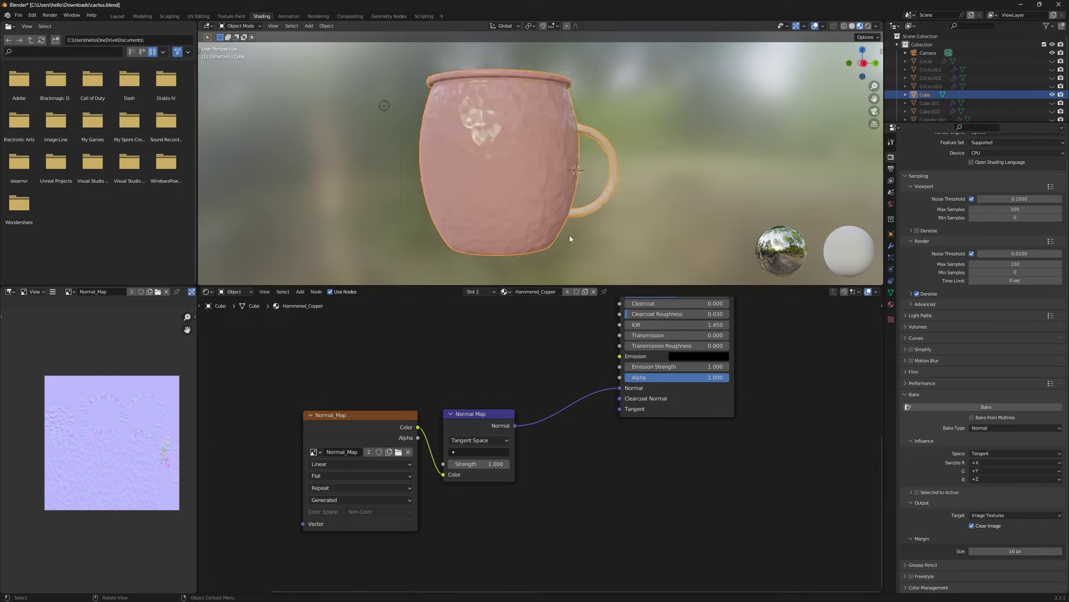
{"action": "left_click", "coordinate": [52, 292]}
{"action": "mouse_move", "coordinate": [84, 310]}
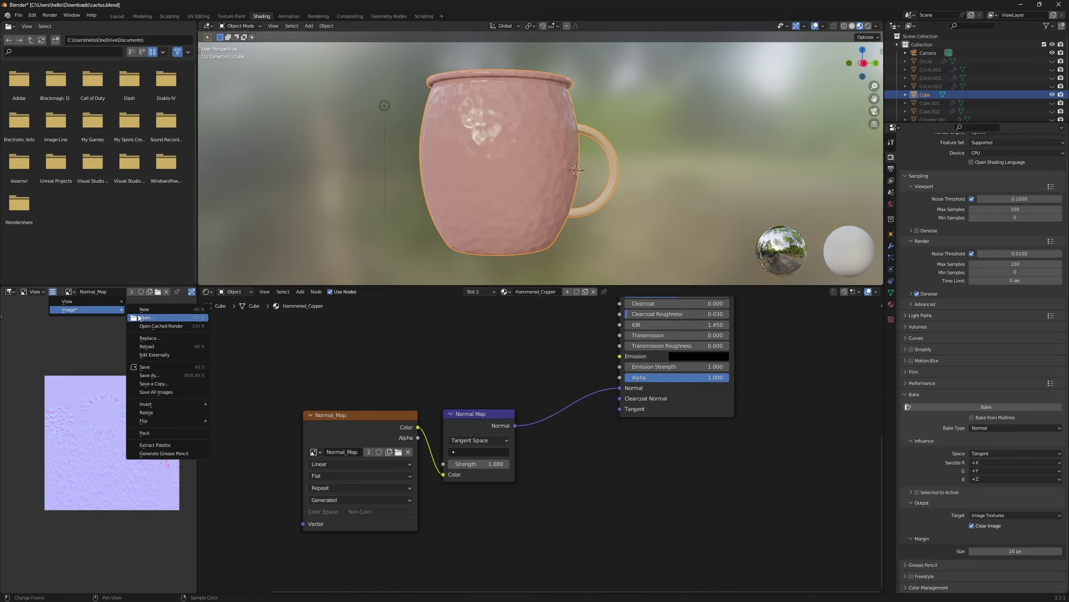
- Save the baked normal map image as Normal_Map.png in Downloads
{"action": "left_click", "coordinate": [148, 375]}
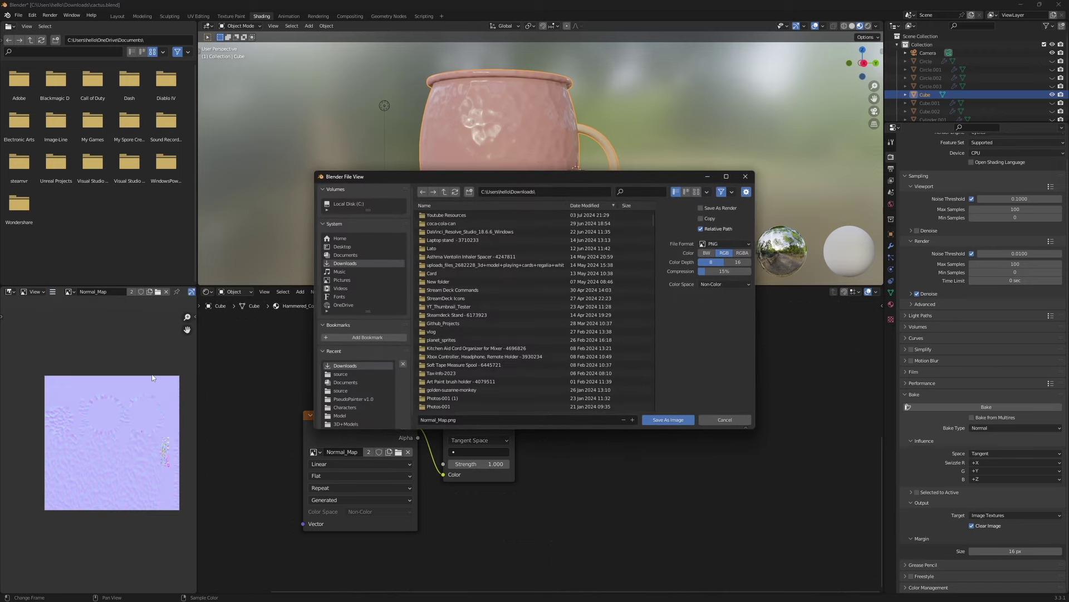
{"action": "left_click", "coordinate": [681, 420]}
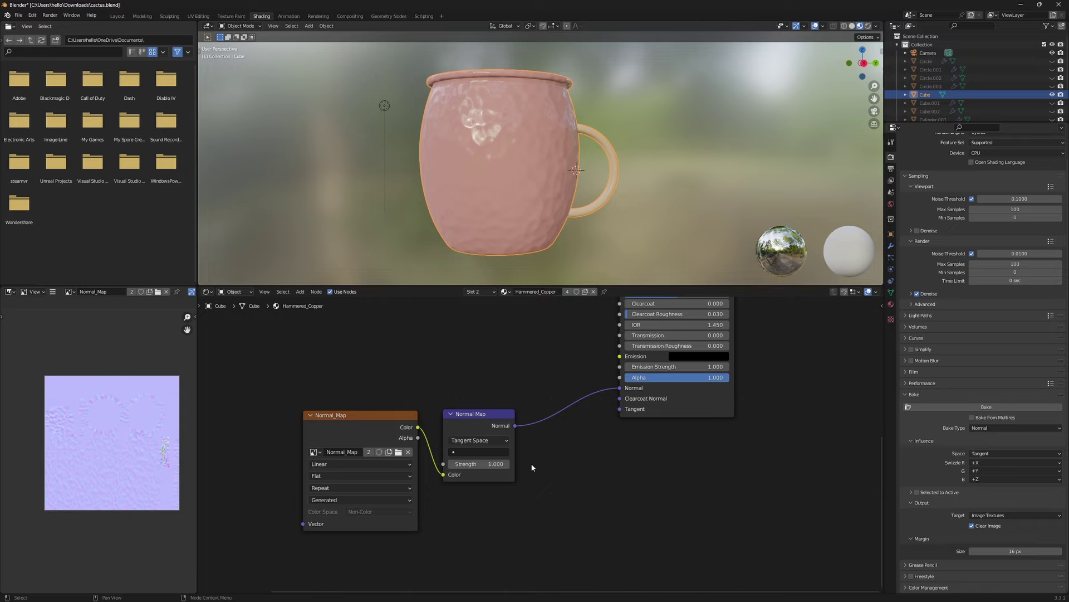
{"action": "scroll", "coordinate": [555, 473], "scroll_direction": "down", "scroll_amount": 2}
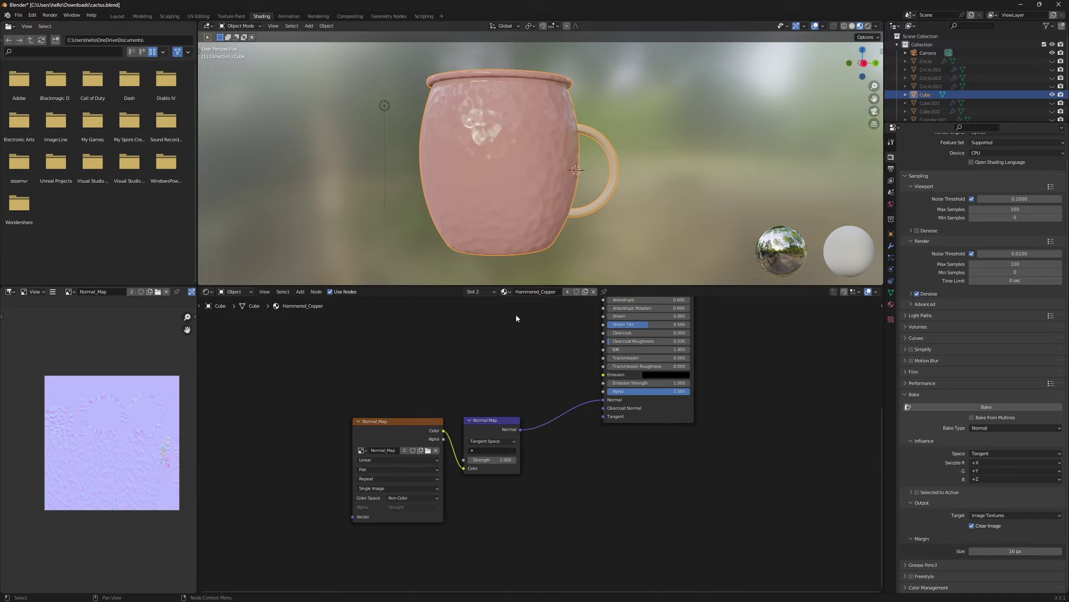
{"action": "scroll", "coordinate": [573, 366], "scroll_direction": "down", "scroll_amount": 2}
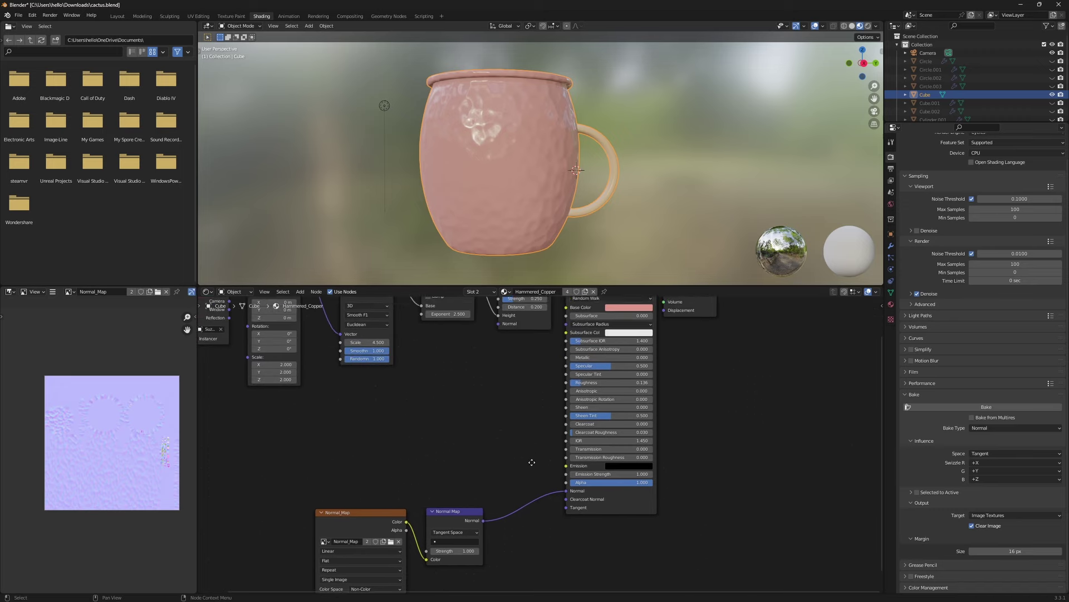
- Save the cactus.blend project
{"action": "left_click", "coordinate": [19, 15]}
{"action": "left_click", "coordinate": [30, 70]}
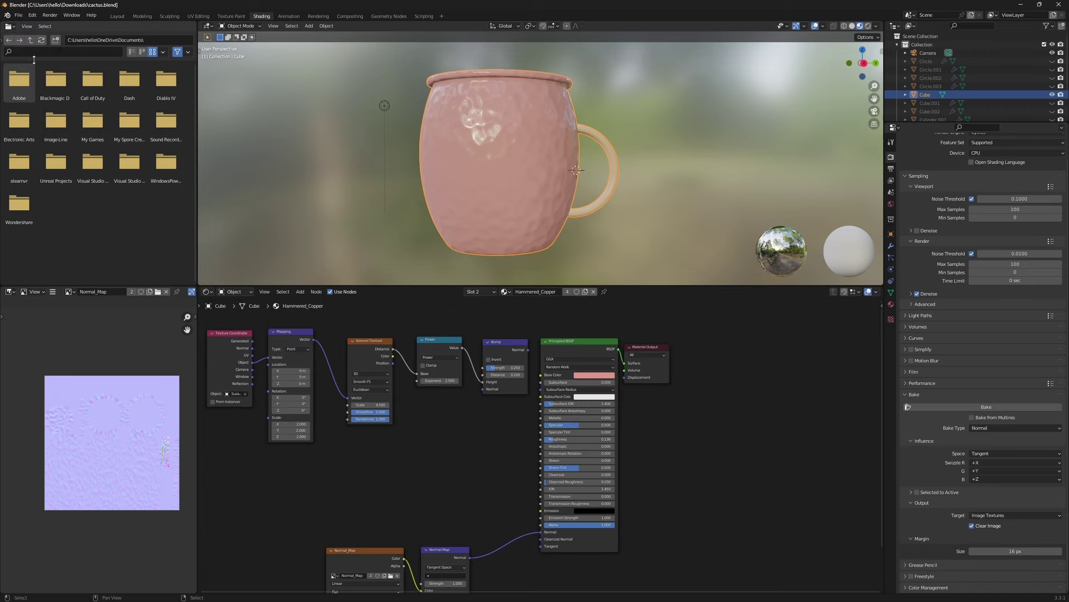
{"action": "left_click", "coordinate": [18, 15]}
- Export only the mesh objects as an FBX file named moscow-mug.fbx
{"action": "mouse_move", "coordinate": [86, 138]}
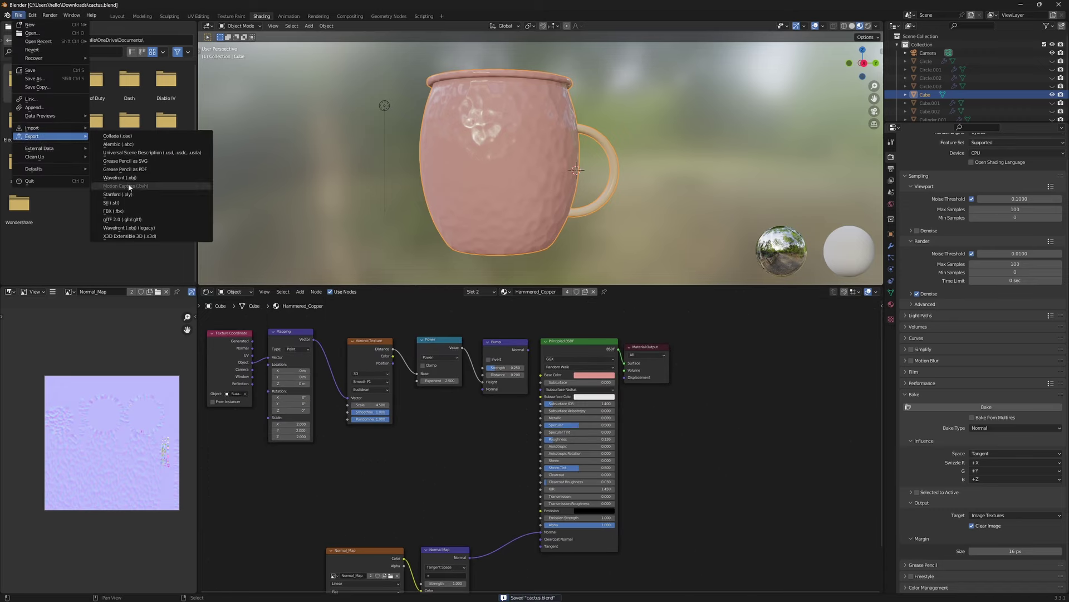
{"action": "left_click", "coordinate": [129, 210]}
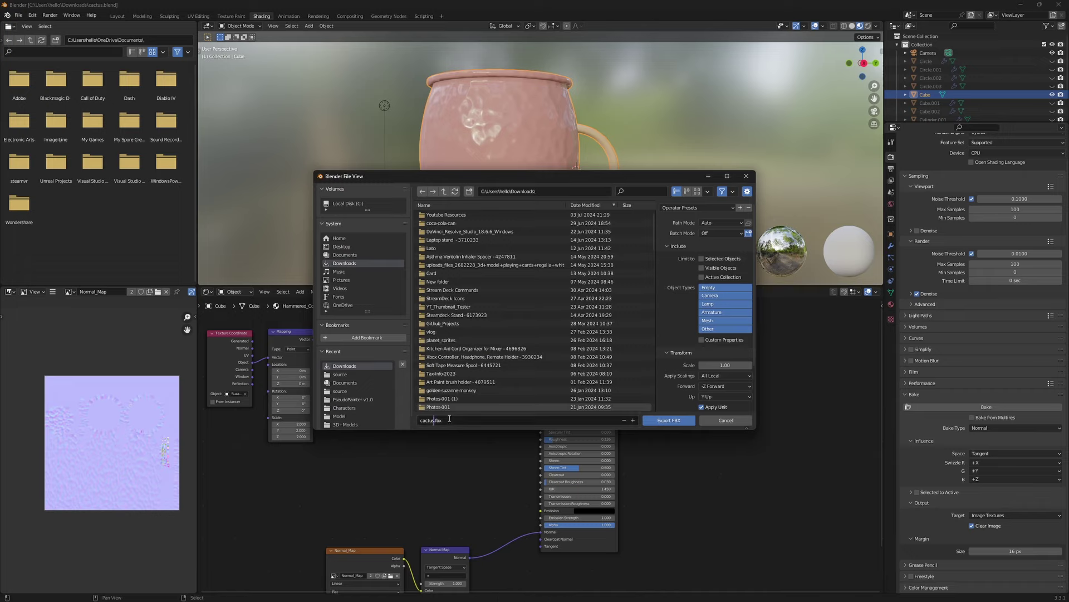
{"action": "key", "text": "BackSpace"}
{"action": "key", "text": "BackSpace"}
{"action": "key", "text": "BackSpace"}
{"action": "key", "text": "BackSpace"}
{"action": "key", "text": "BackSpace"}
{"action": "key", "text": "BackSpace"}
{"action": "type", "text": "moscow-mug"}
{"action": "left_click", "coordinate": [714, 322]}
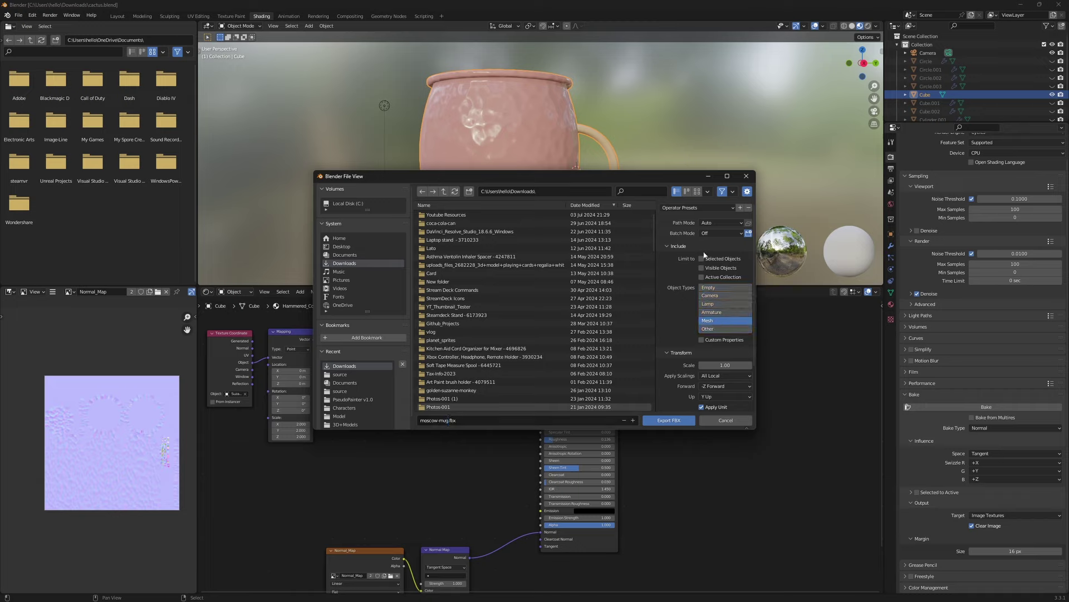
{"action": "scroll", "coordinate": [707, 308], "scroll_direction": "down", "scroll_amount": 3}
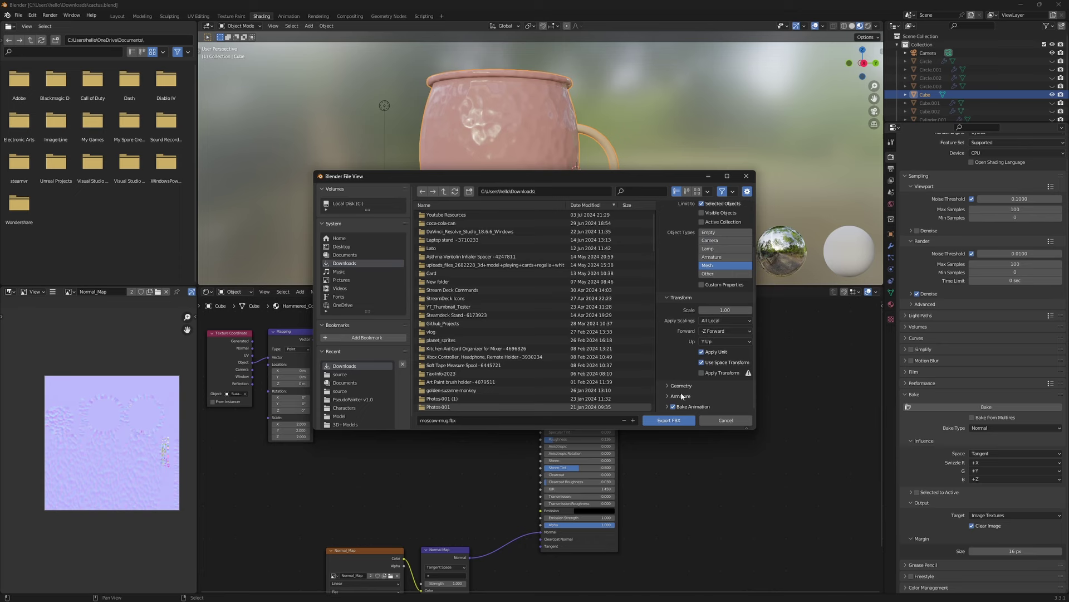
{"action": "left_click", "coordinate": [673, 421]}
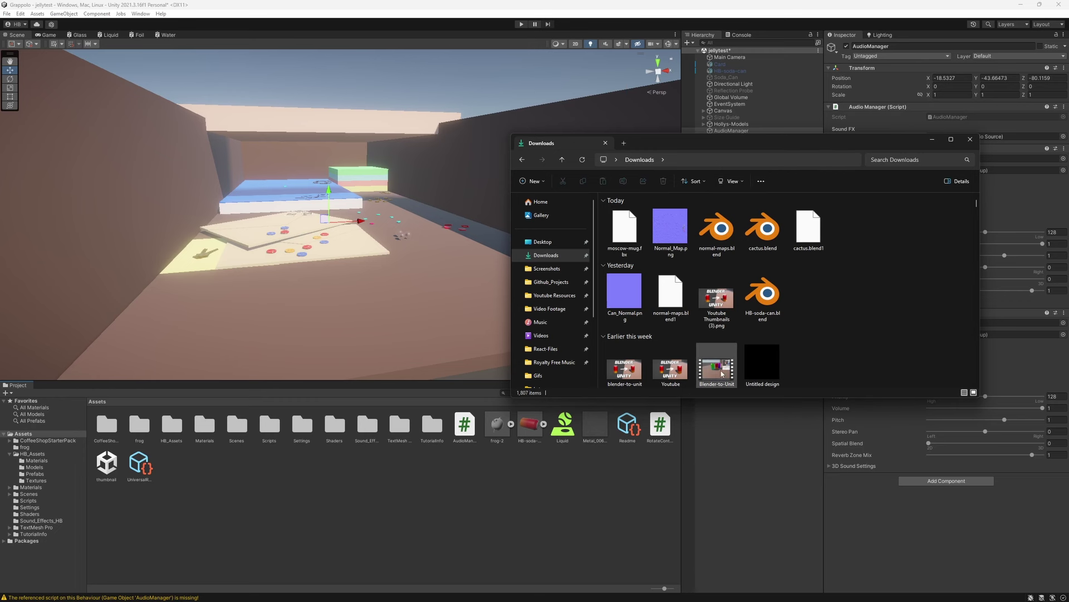
- Import moscow-mug.fbx into Unity's Assets, place it in the scene, and frame it
{"action": "left_click_drag", "start_coordinate": [624, 228], "coordinate": [175, 464]}
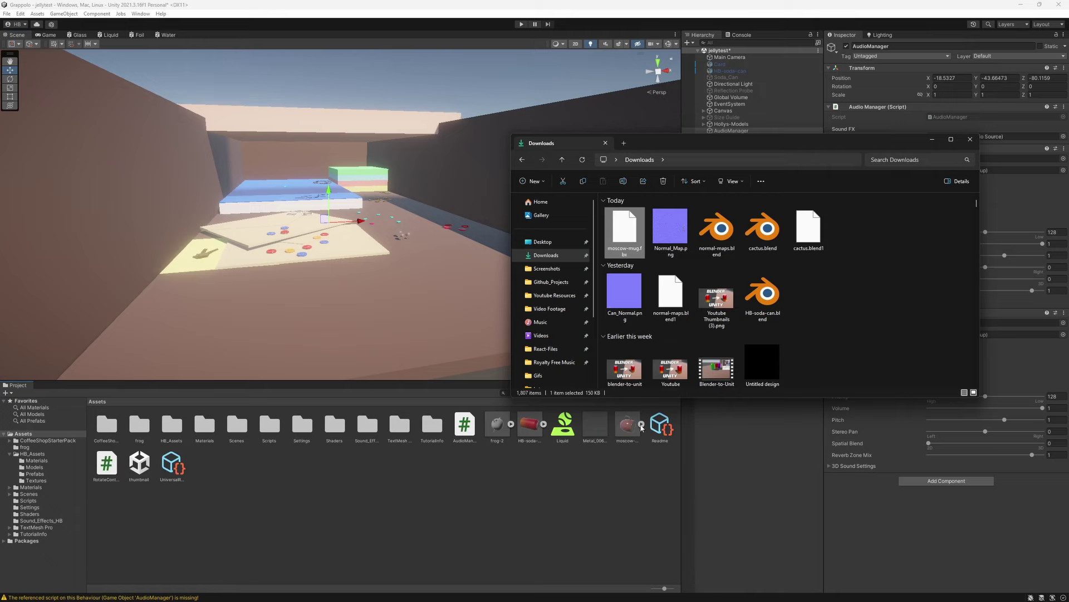
{"action": "left_click_drag", "start_coordinate": [628, 426], "coordinate": [425, 333]}
{"action": "scroll", "coordinate": [476, 335], "scroll_direction": "up", "scroll_amount": 3}
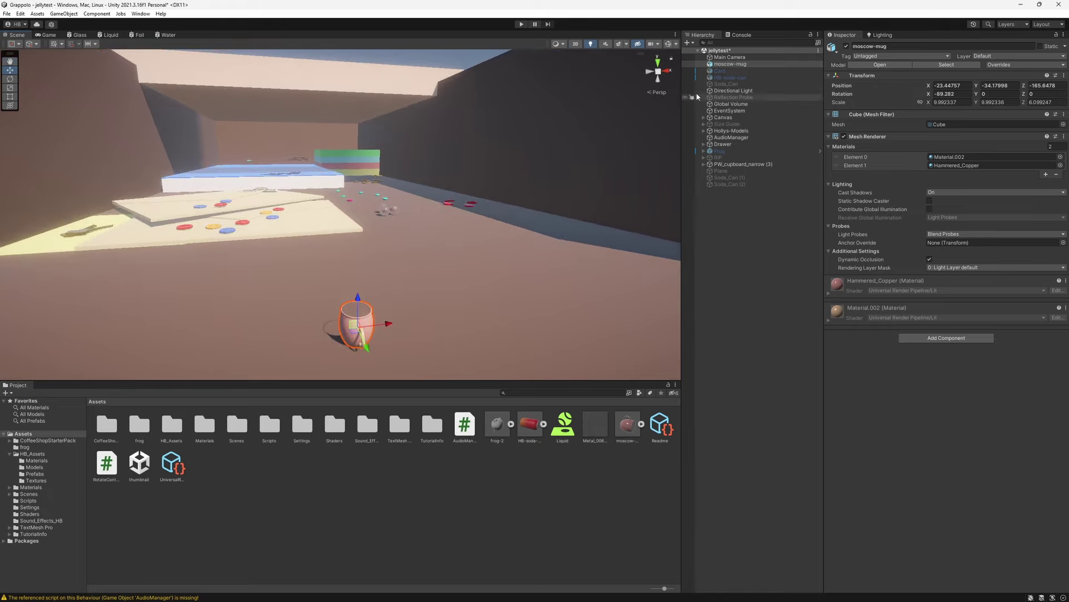
{"action": "double_click", "coordinate": [749, 64]}
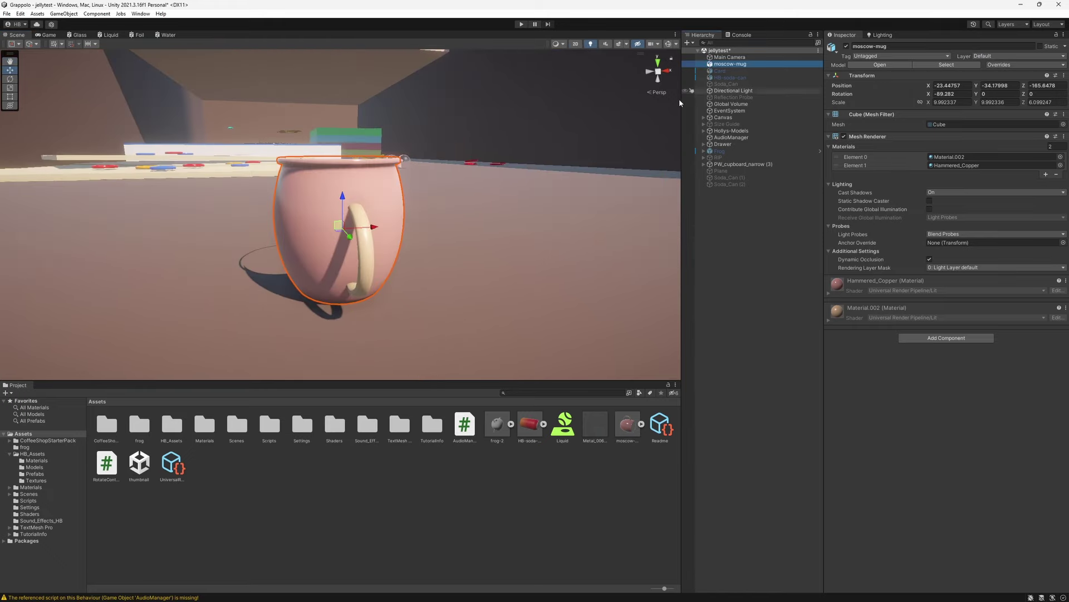
{"action": "right_click", "coordinate": [751, 66]}
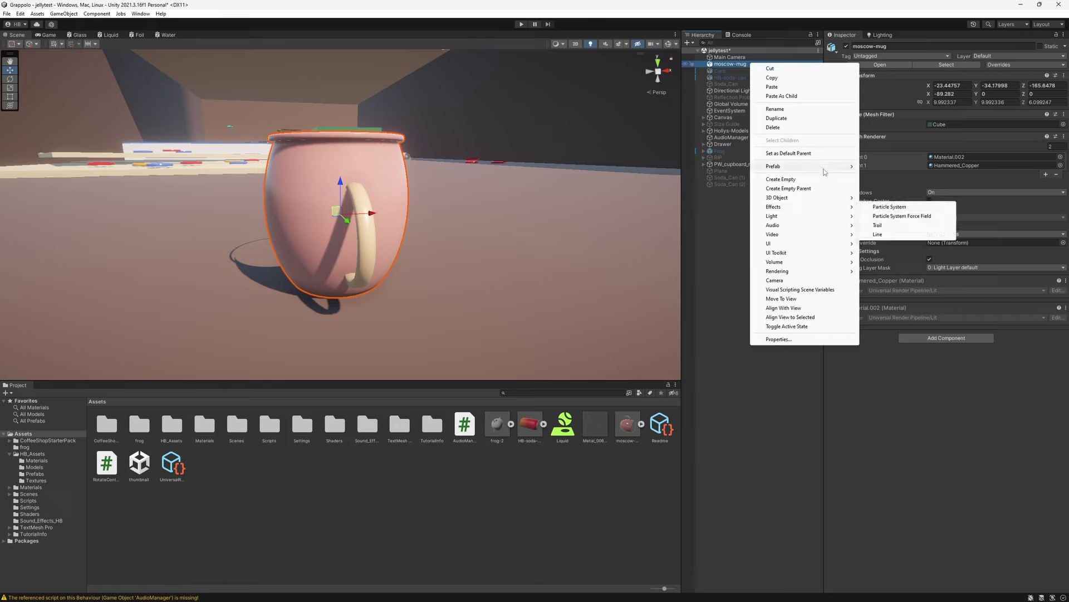
- Unpack the moscow-mug prefab and rotate the mug around
{"action": "mouse_move", "coordinate": [825, 172]}
{"action": "left_click", "coordinate": [902, 195]}
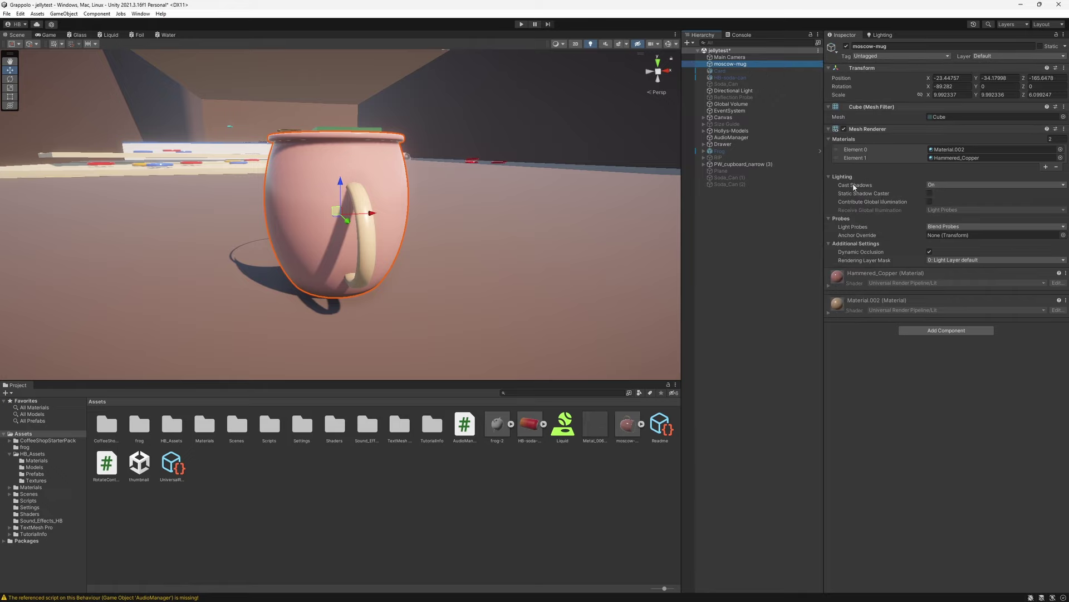
{"action": "key", "text": "e"}
{"action": "left_click_drag", "start_coordinate": [366, 221], "coordinate": [291, 215]}
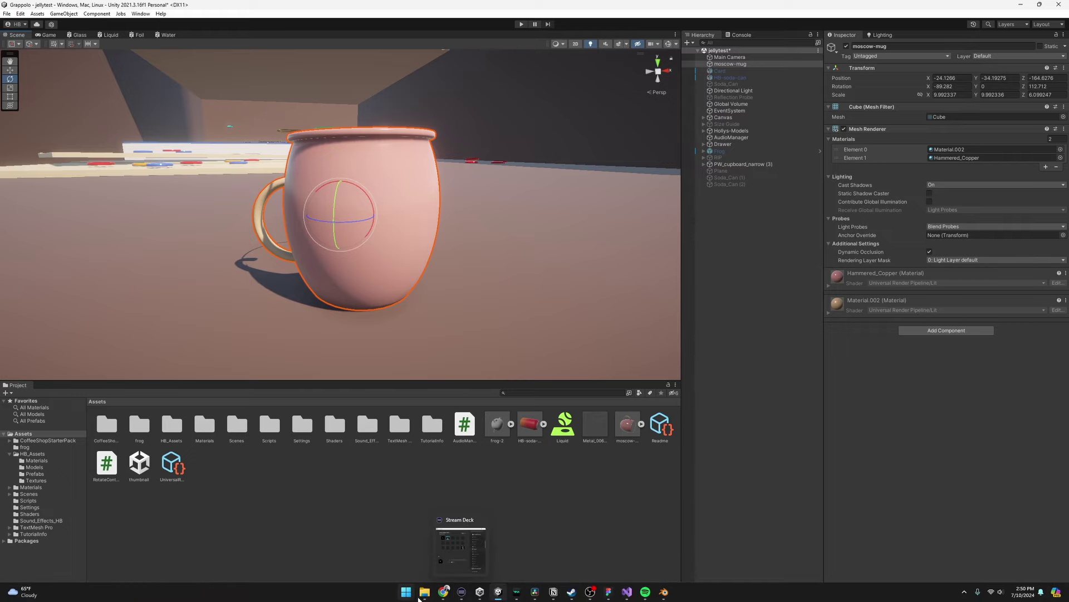
- Import Normal_Map.png from Downloads and mark it as a normal map
{"action": "left_click", "coordinate": [424, 598]}
{"action": "left_click_drag", "start_coordinate": [670, 226], "coordinate": [453, 489]}
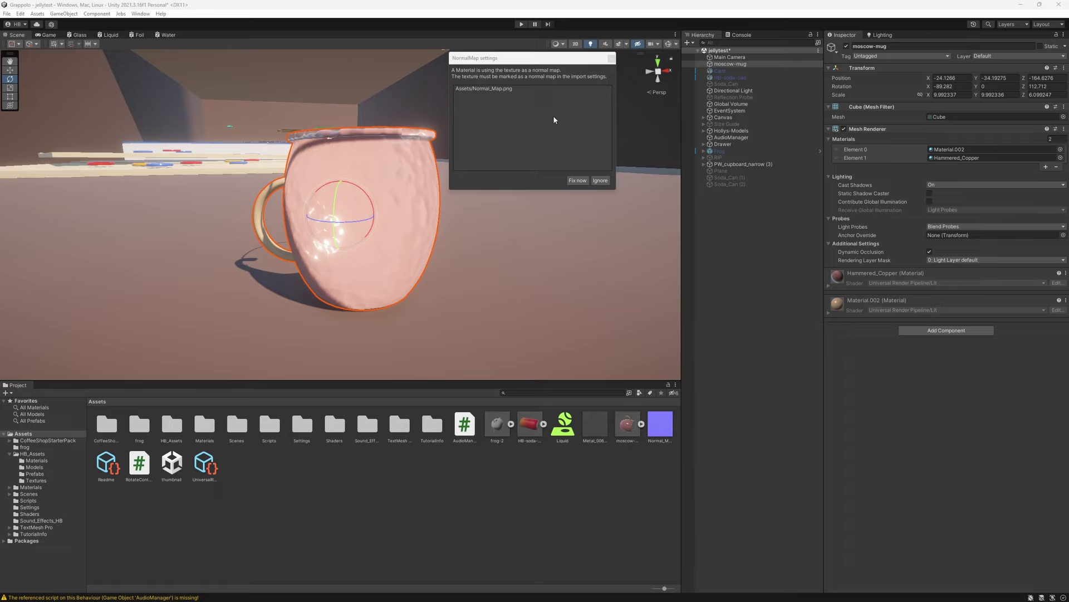
{"action": "left_click", "coordinate": [576, 180]}
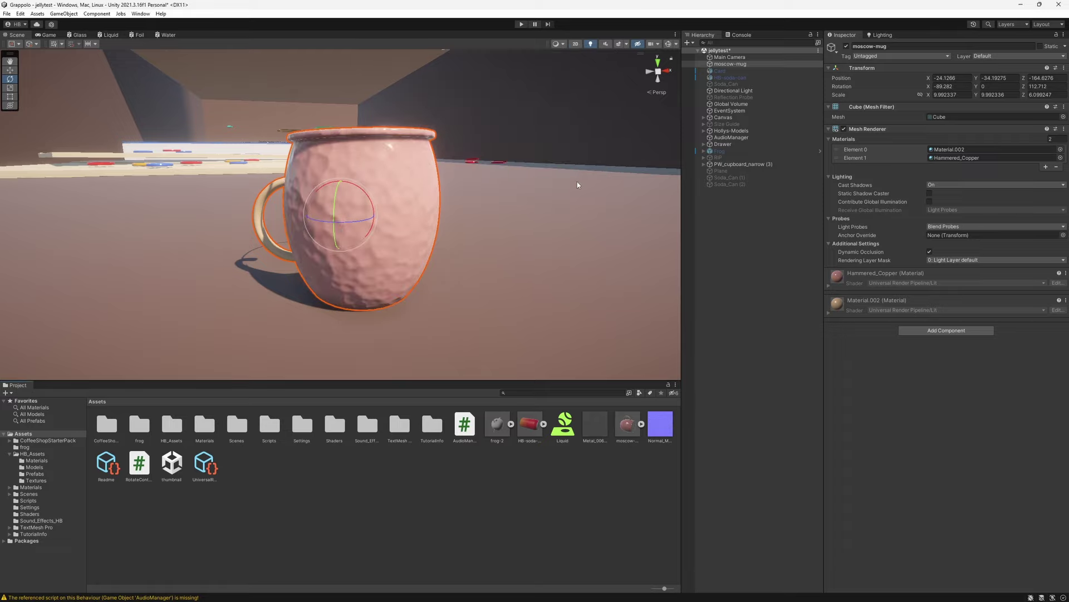
- Look down into the mug and locate its Material.002 and Hammered_Copper materials
{"action": "left_click_drag", "start_coordinate": [365, 281], "coordinate": [409, 62], "text": "alt"}
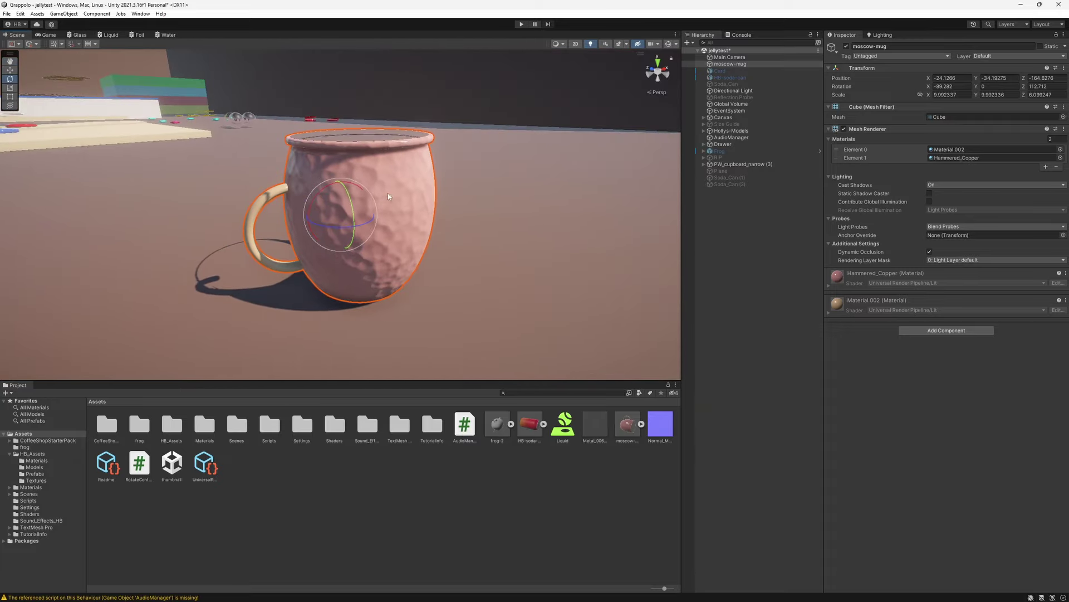
{"action": "left_click", "coordinate": [730, 57]}
{"action": "left_click", "coordinate": [730, 64]}
{"action": "left_click", "coordinate": [944, 149]}
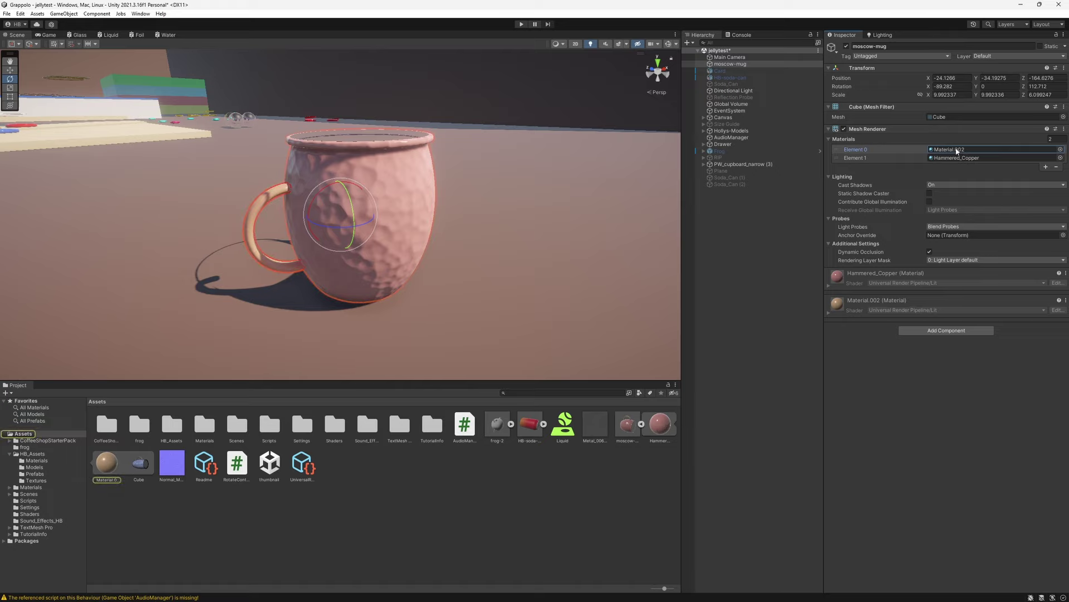
{"action": "left_click", "coordinate": [971, 159]}
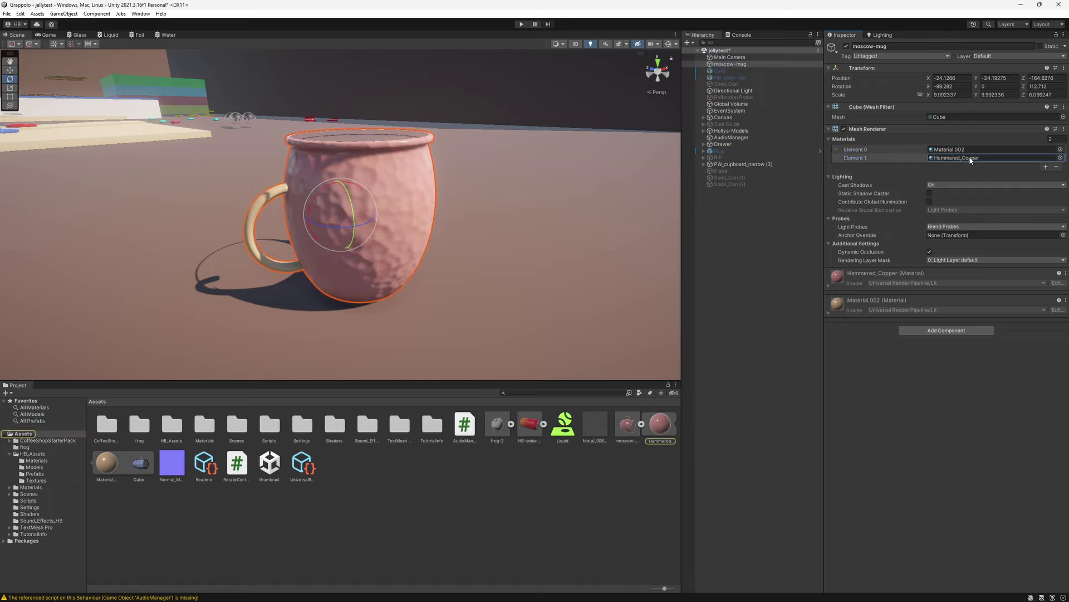
- Create a new material named Mug_Body and apply it to the mug body
{"action": "right_click", "coordinate": [345, 473]}
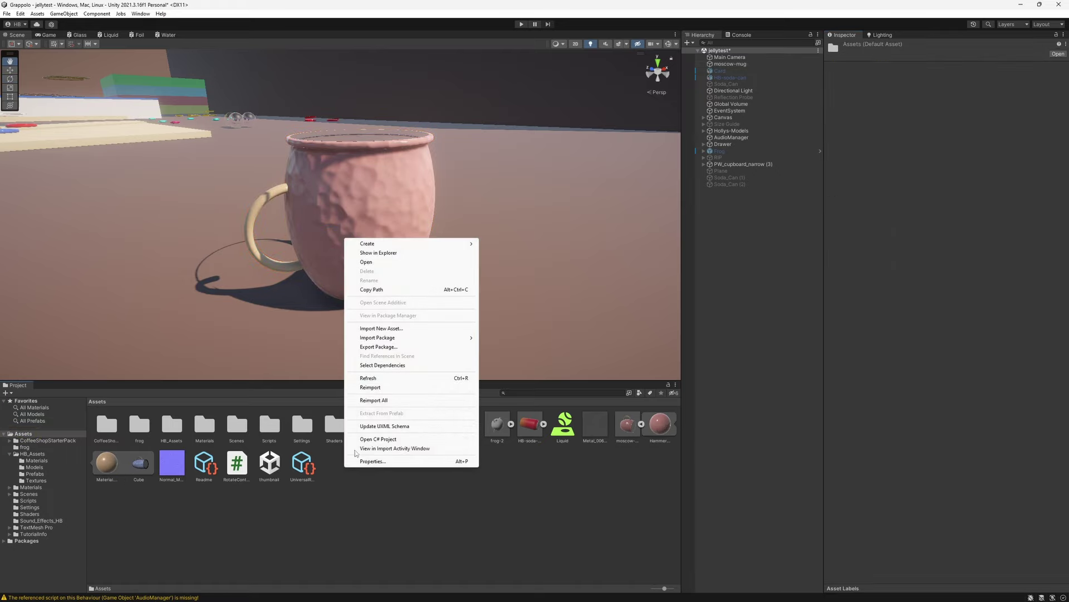
{"action": "mouse_move", "coordinate": [429, 246]}
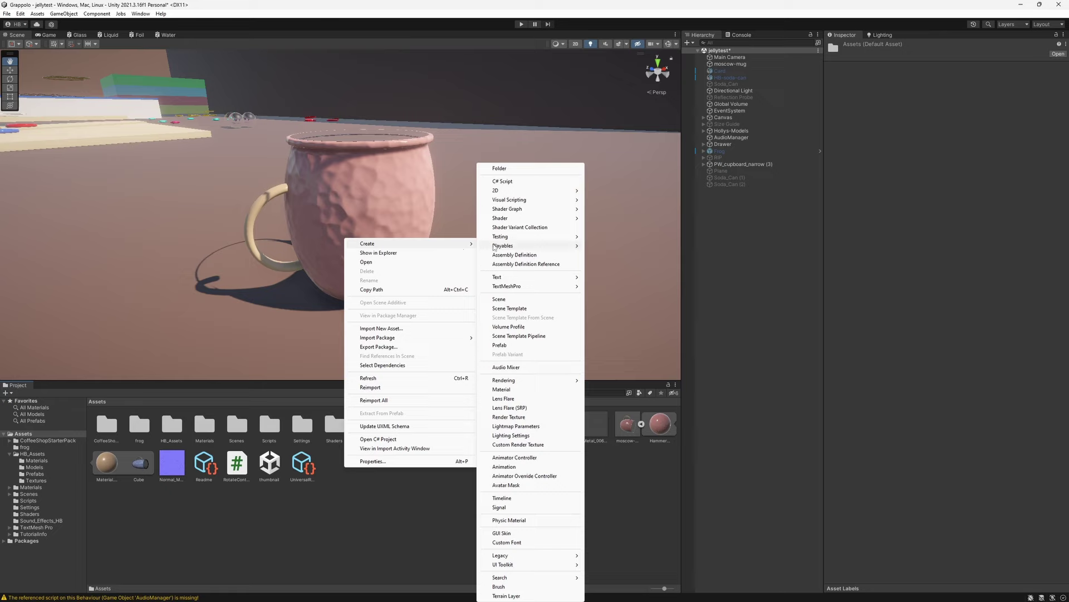
{"action": "left_click", "coordinate": [502, 389]}
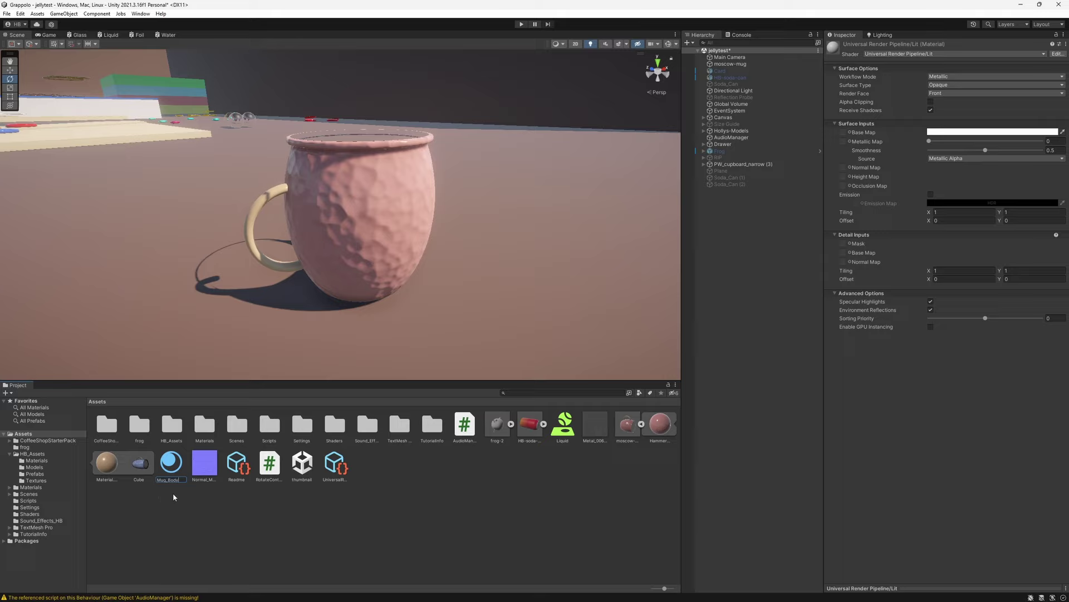
{"action": "key", "text": "Return"}
{"action": "left_click_drag", "start_coordinate": [172, 462], "coordinate": [339, 260]}
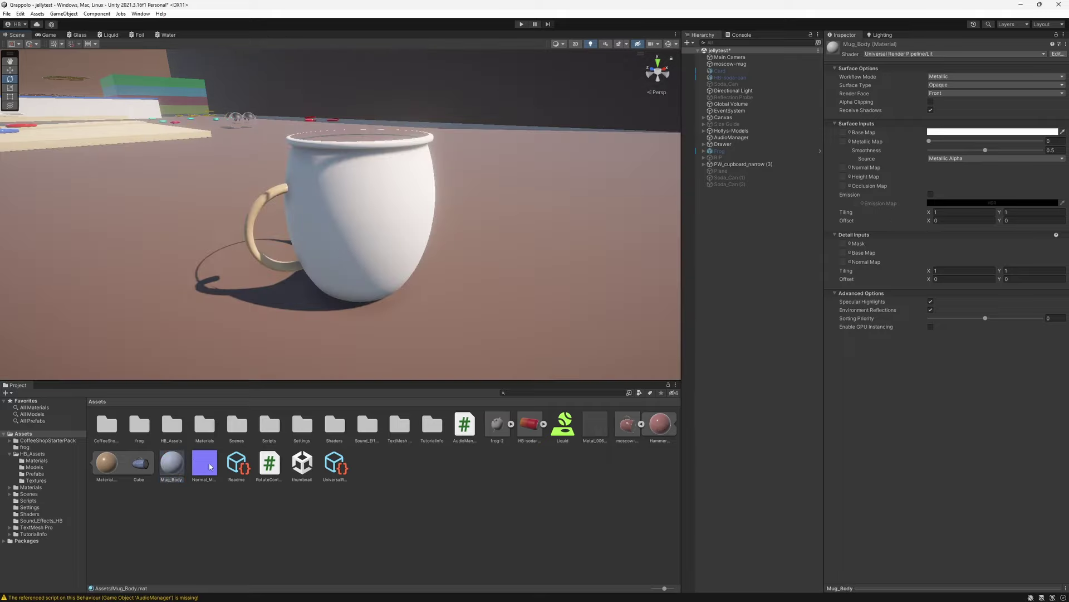
- Assign Normal_Map to Mug_Body's Normal Map slot and give it a copper-pink base colour
{"action": "left_click_drag", "start_coordinate": [211, 467], "coordinate": [843, 168]}
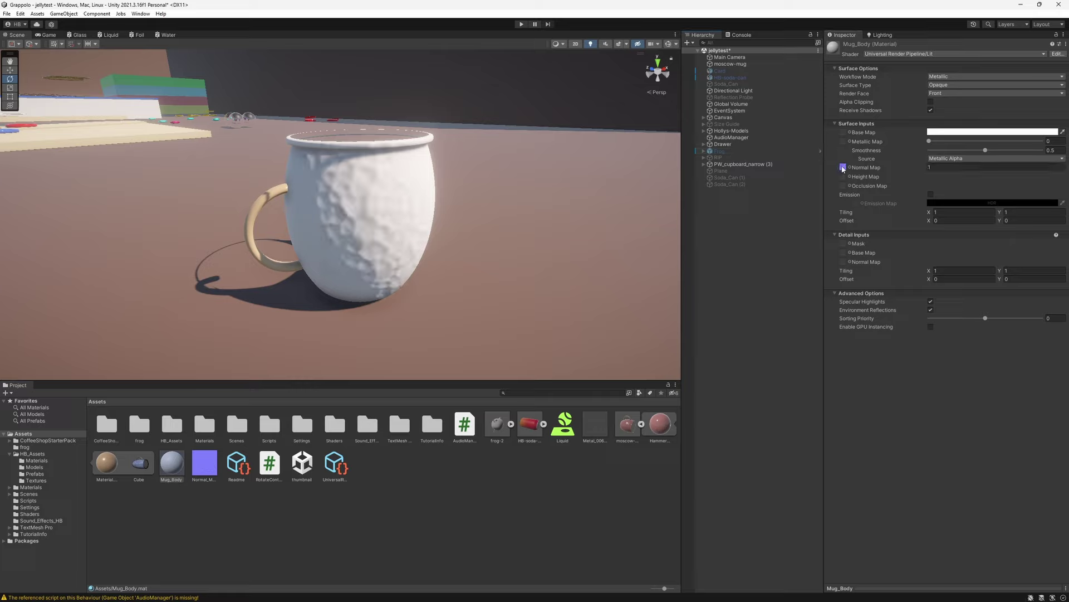
{"action": "left_click", "coordinate": [969, 134]}
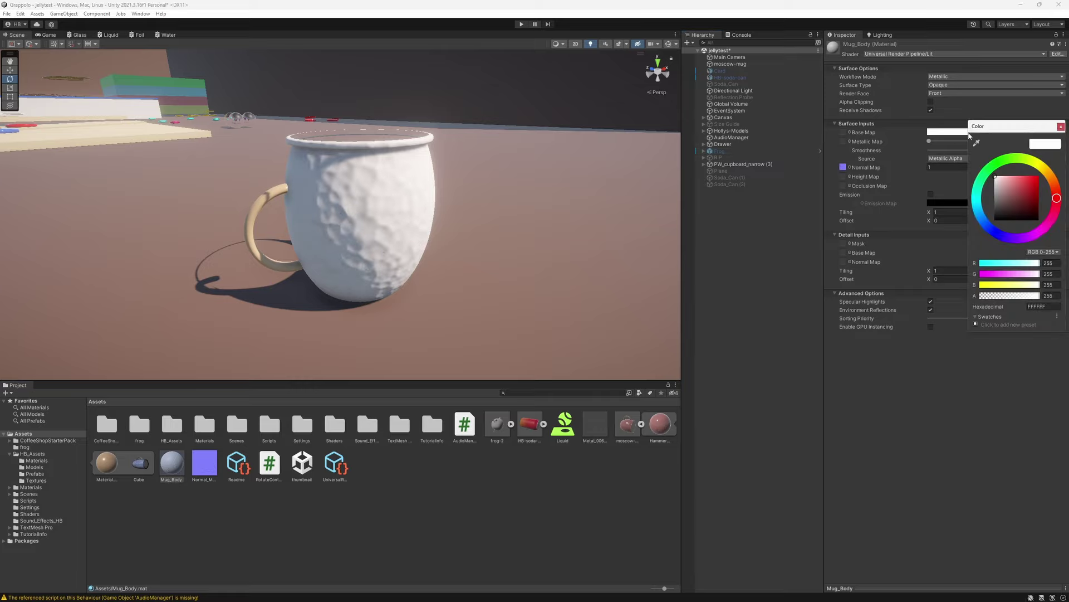
{"action": "left_click_drag", "start_coordinate": [1059, 214], "coordinate": [1058, 216]}
{"action": "left_click_drag", "start_coordinate": [1011, 190], "coordinate": [1007, 185]}
{"action": "left_click", "coordinate": [1060, 210]}
{"action": "mouse_move", "coordinate": [1060, 211]}
{"action": "left_mouse_down"}
{"action": "mouse_move", "coordinate": [1054, 195]}
{"action": "mouse_move", "coordinate": [1006, 184]}
{"action": "left_mouse_up"}
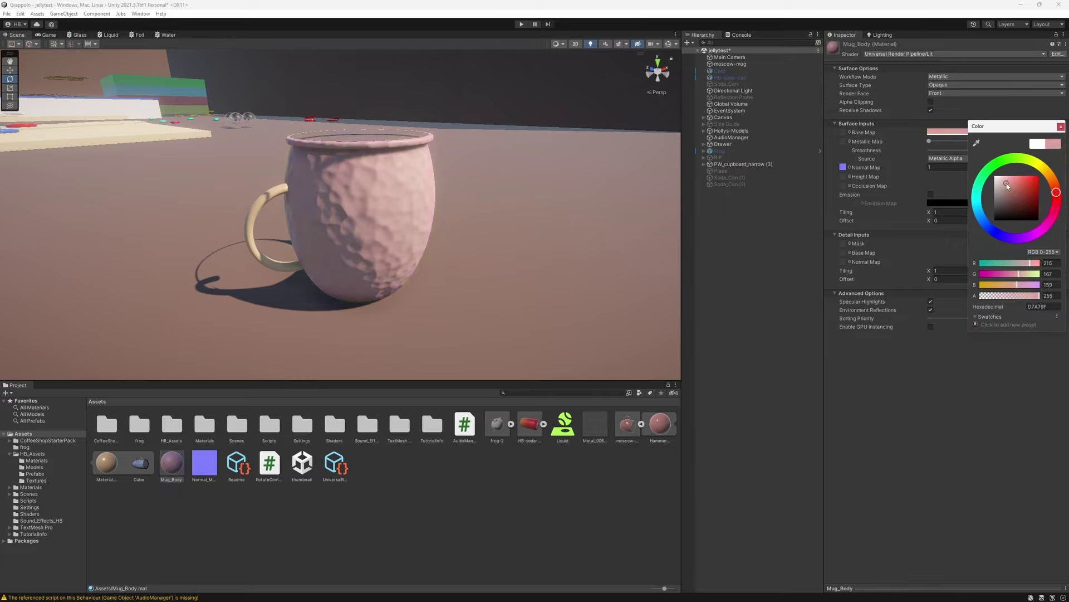
{"action": "left_click", "coordinate": [932, 142]}
- Set Mug_Body's Metallic to 0.922 and Smoothness to 0.788
{"action": "left_click_drag", "start_coordinate": [932, 143], "coordinate": [1043, 146]}
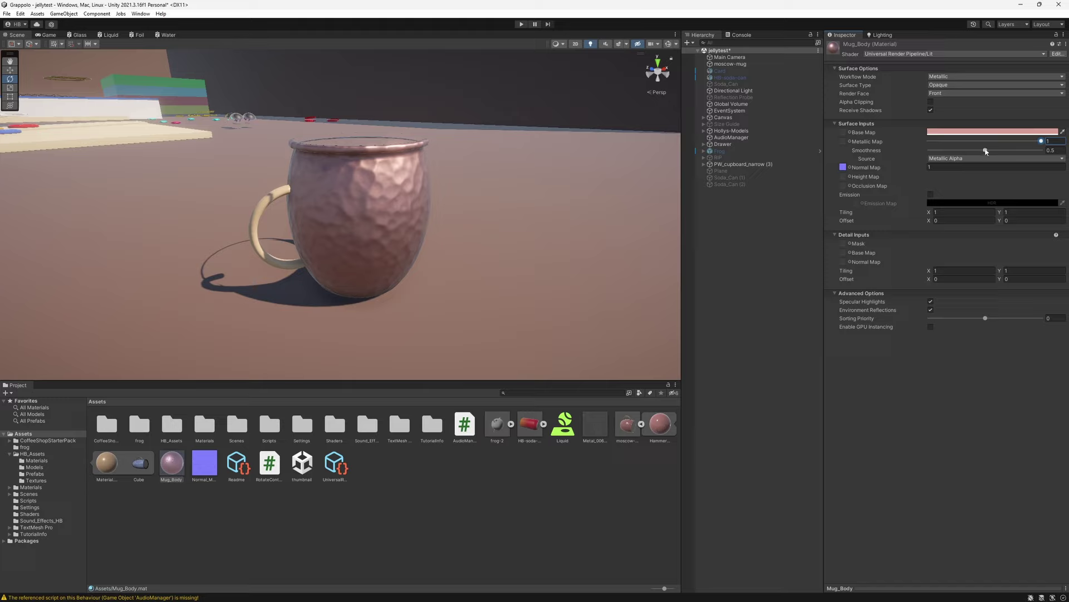
{"action": "left_click_drag", "start_coordinate": [986, 152], "coordinate": [1024, 151]}
{"action": "left_click_drag", "start_coordinate": [647, 258], "coordinate": [473, 210], "text": "alt"}
{"action": "mouse_move", "coordinate": [1030, 154]}
{"action": "left_mouse_down"}
{"action": "mouse_move", "coordinate": [1019, 151]}
{"action": "mouse_move", "coordinate": [1032, 143]}
{"action": "left_mouse_up"}
{"action": "left_click_drag", "start_coordinate": [509, 167], "coordinate": [530, 301], "text": "alt"}
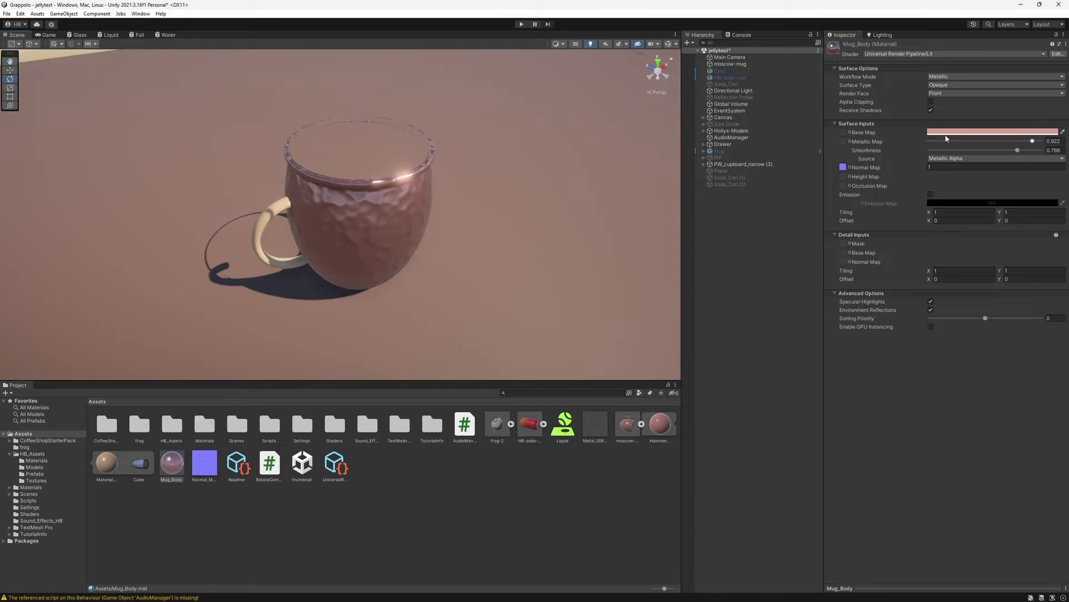
- Set Mug_Body's Render Face to Both and tune Metallic to 0.868, Smoothness 0.833
{"action": "left_click", "coordinate": [961, 95]}
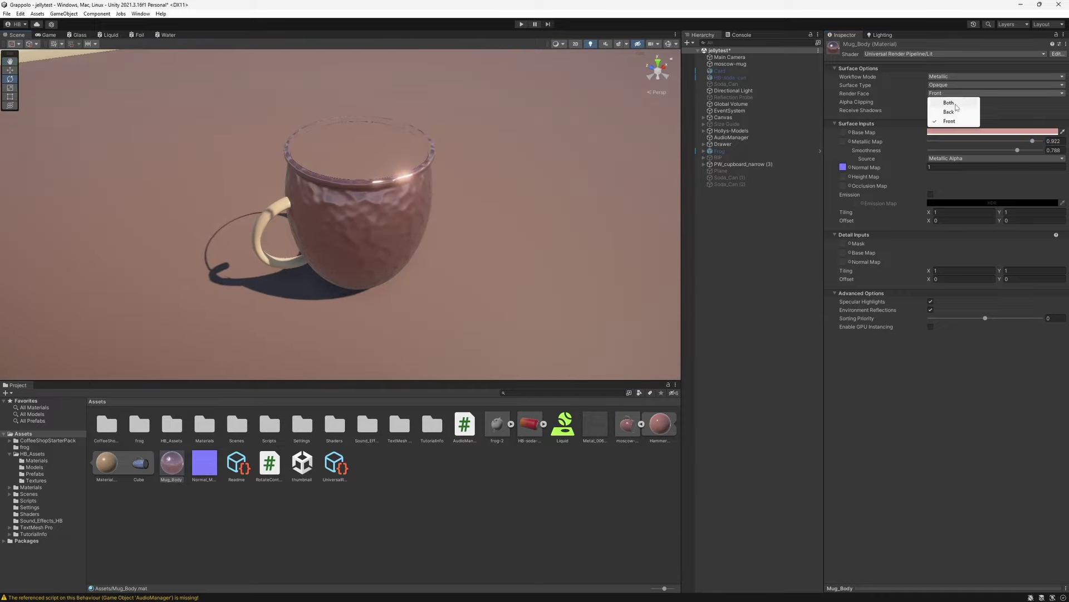
{"action": "left_click", "coordinate": [955, 105]}
{"action": "left_click_drag", "start_coordinate": [378, 184], "coordinate": [400, 190], "text": "alt"}
{"action": "left_click_drag", "start_coordinate": [435, 261], "coordinate": [458, 240], "text": "alt"}
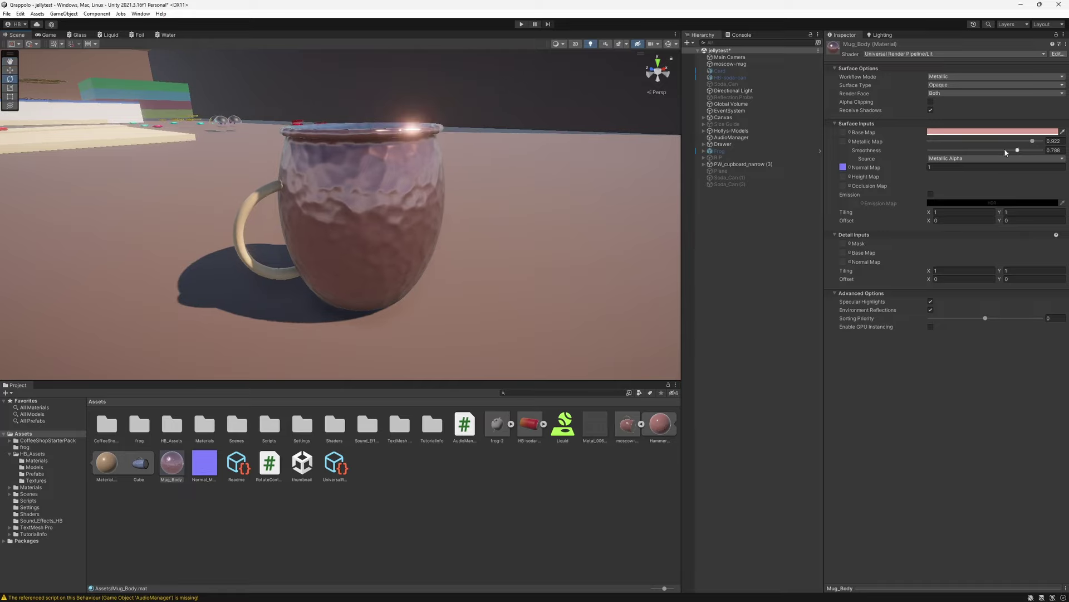
{"action": "mouse_move", "coordinate": [1037, 143]}
{"action": "left_mouse_down"}
{"action": "mouse_move", "coordinate": [1021, 146]}
{"action": "mouse_move", "coordinate": [1027, 152]}
{"action": "left_mouse_up"}
- Create a new material named Mug_Handle
{"action": "right_click", "coordinate": [368, 472]}
{"action": "mouse_move", "coordinate": [434, 240]}
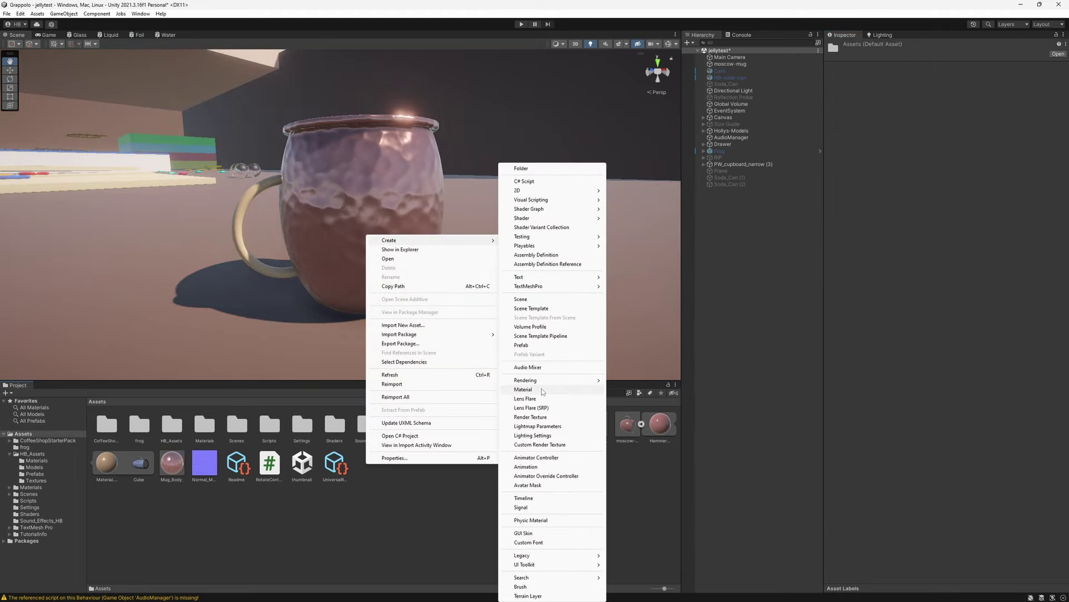
{"action": "left_click", "coordinate": [541, 389]}
{"action": "type", "text": "Mu"}
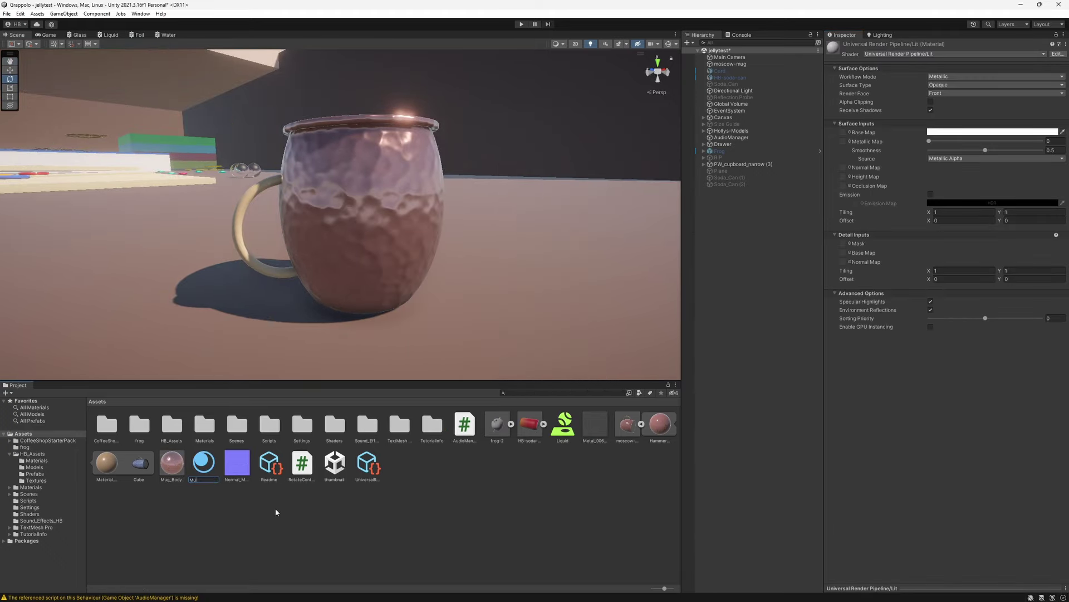
{"action": "type", "text": "g_Handle"}
{"action": "key", "text": "Return"}
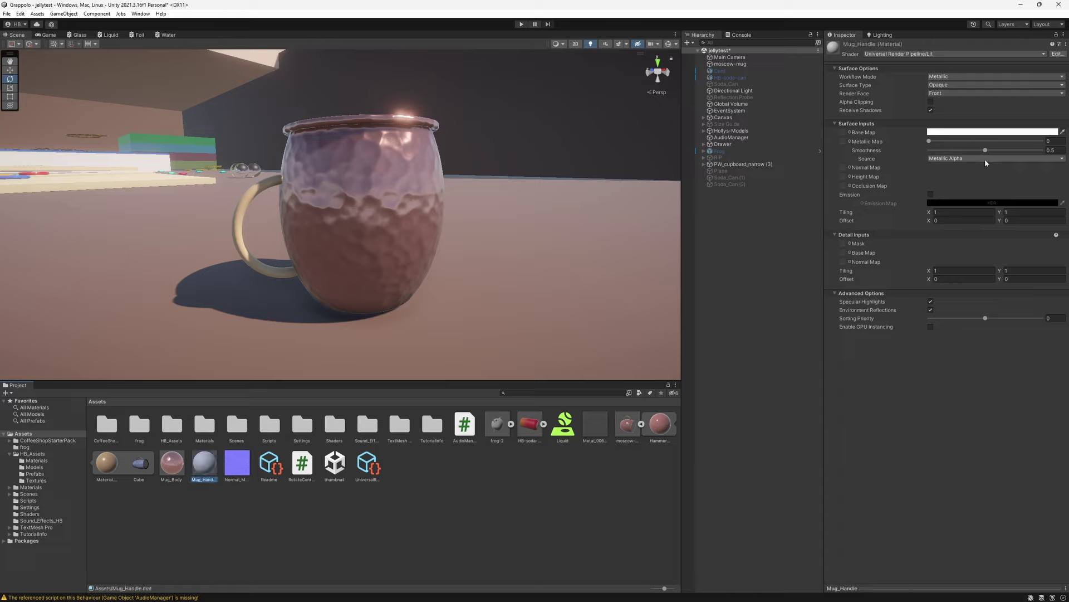
- Give Mug_Handle base colour E3BD8C, Metallic 1 and Smoothness 0.794
{"action": "left_click", "coordinate": [997, 132]}
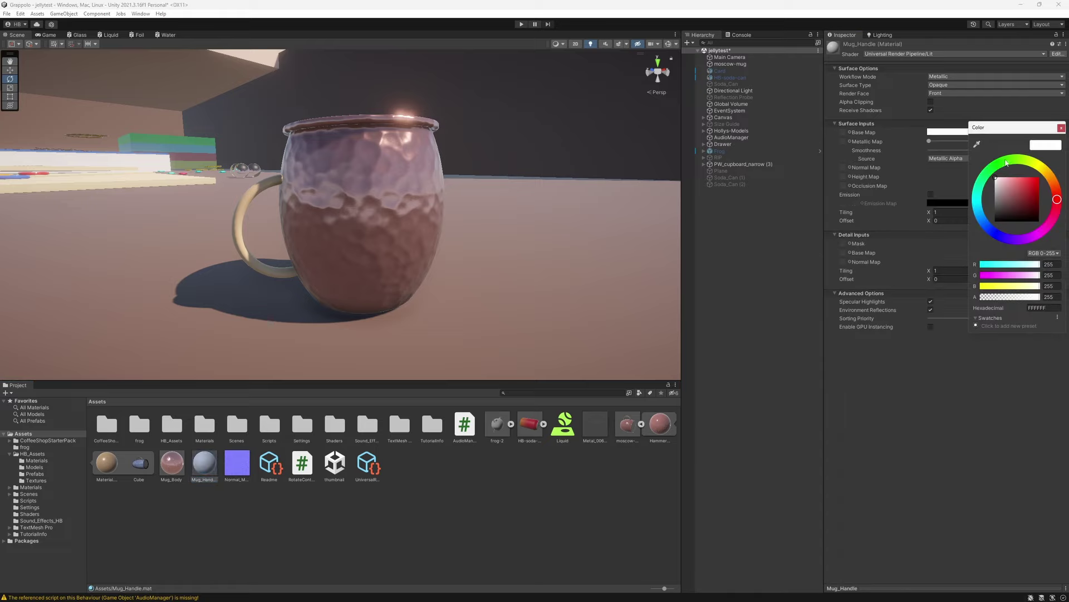
{"action": "left_click_drag", "start_coordinate": [1053, 172], "coordinate": [1050, 177]}
{"action": "left_click", "coordinate": [1012, 182]}
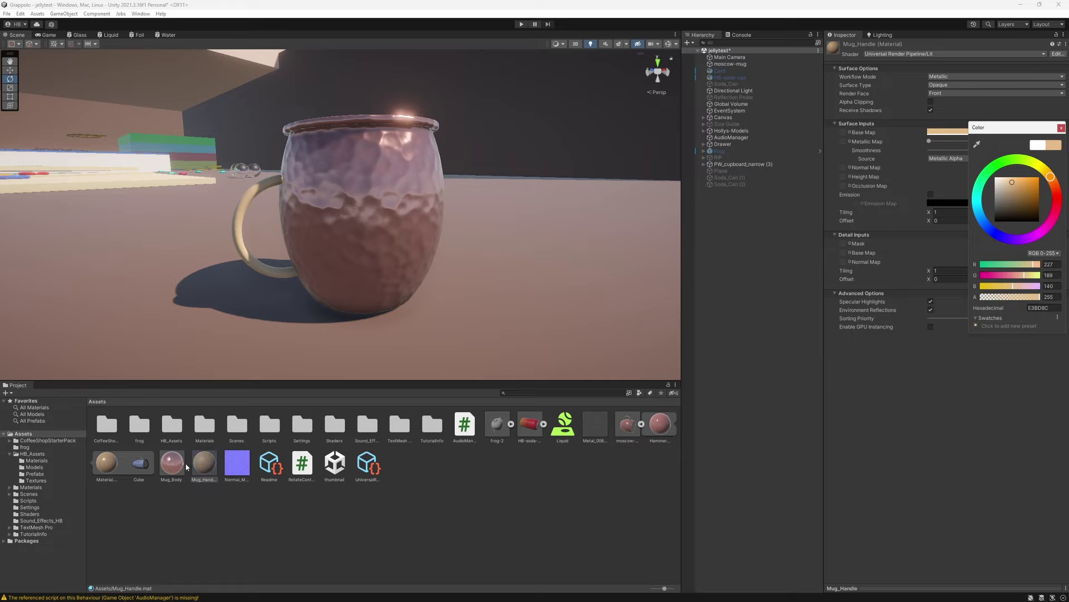
{"action": "left_click_drag", "start_coordinate": [957, 142], "coordinate": [997, 154]}
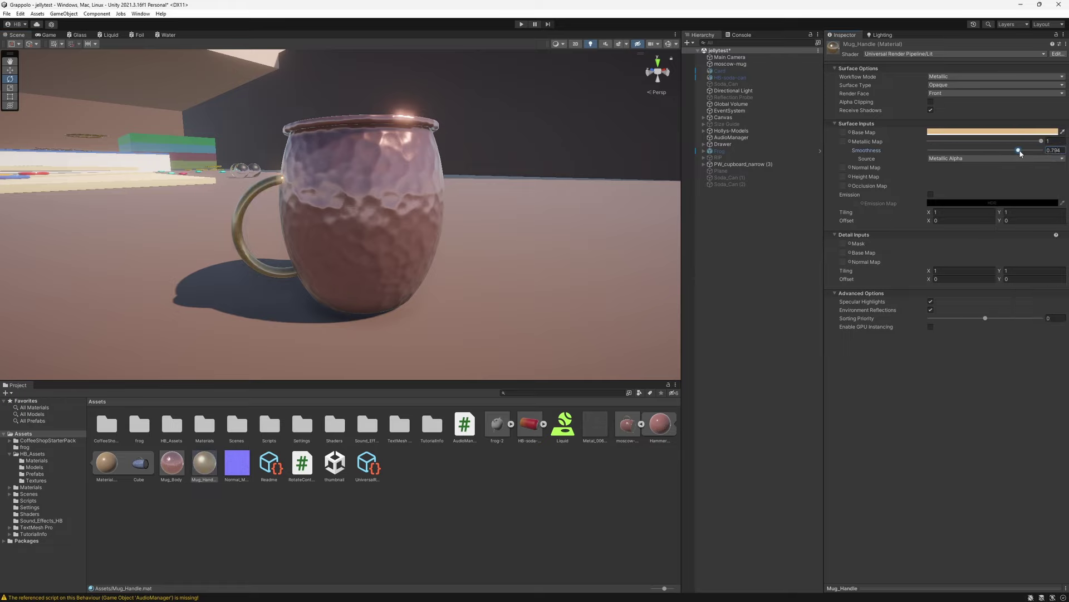
{"action": "key", "text": "shift+space"}
{"action": "right_click_drag", "start_coordinate": [613, 312], "coordinate": [646, 283]}
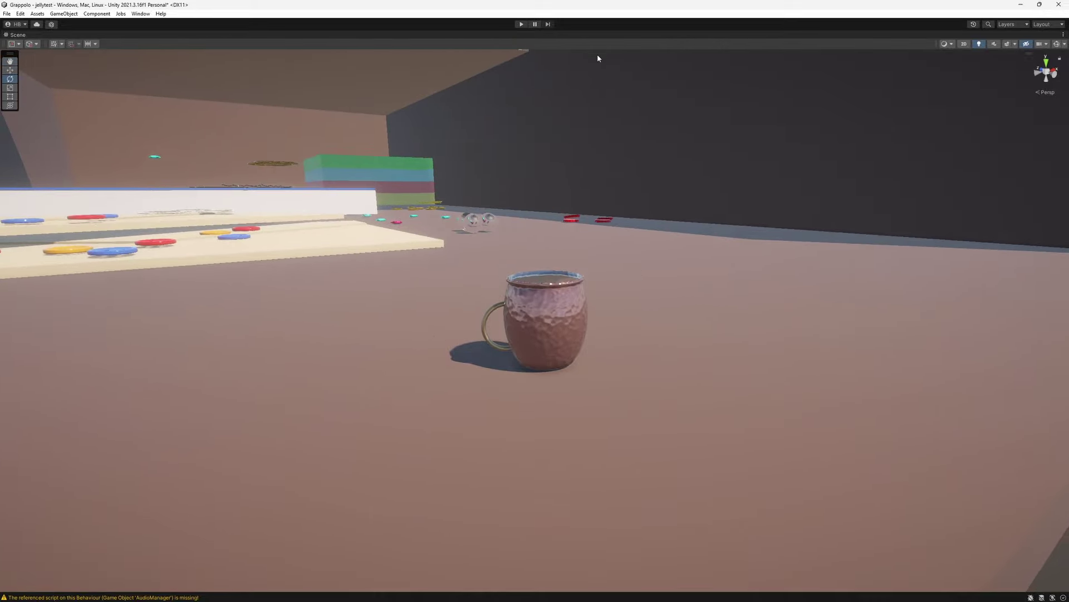